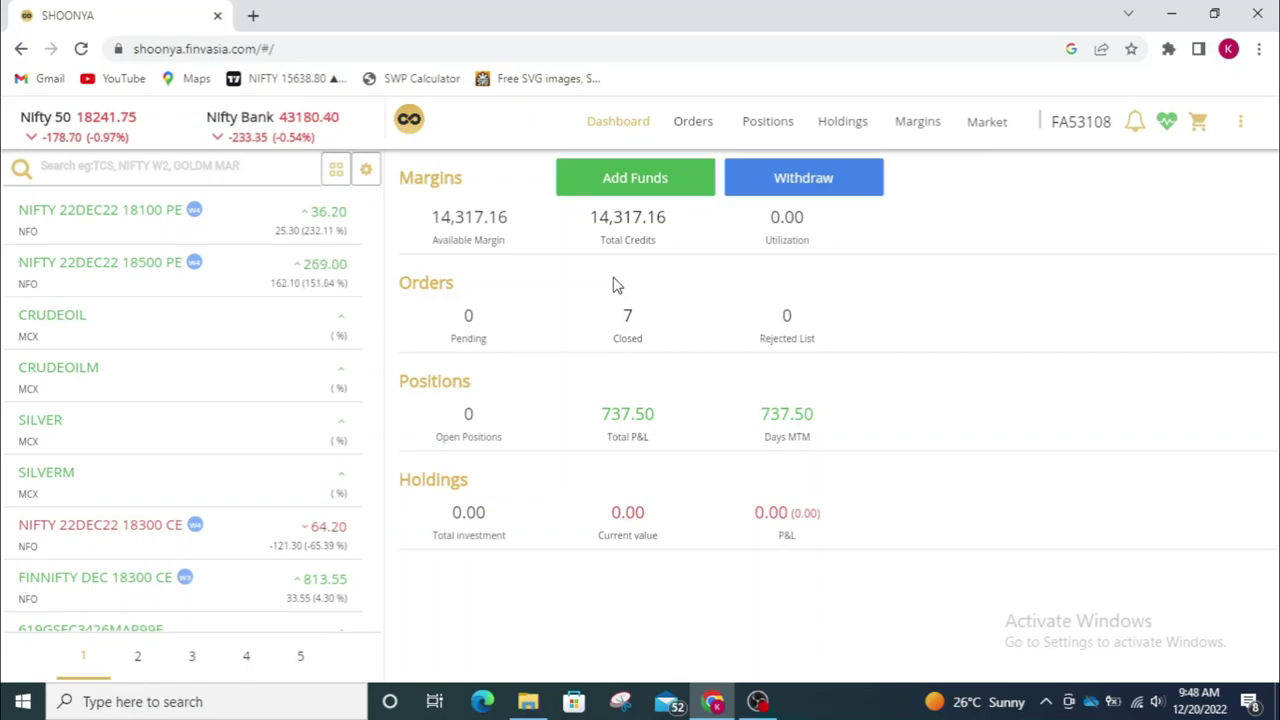
# - Show the Orders page listing the seven completed NIFTY 22DEC22 option orders
pyautogui.click(692, 131)
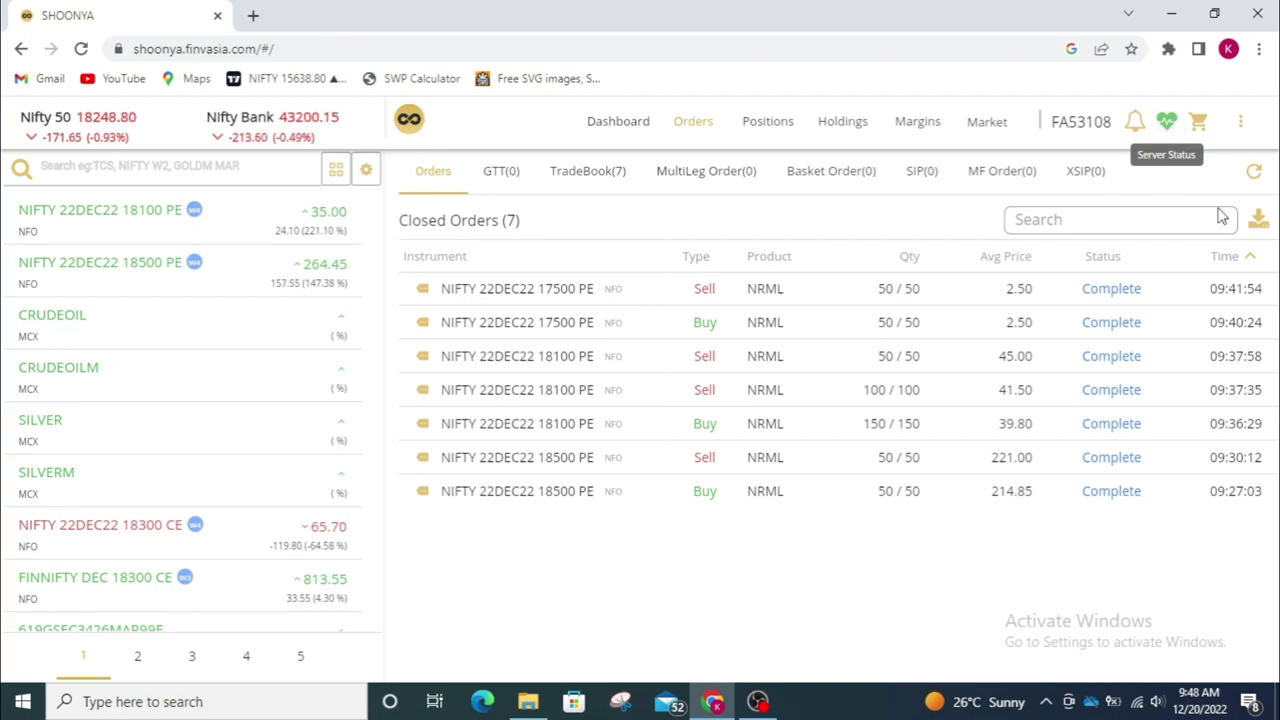
# - Buy 50 NIFTY 22DEC22 17500 PE at a limit price of 2.00
pyautogui.click(266, 172)
pyautogui.write('17500')
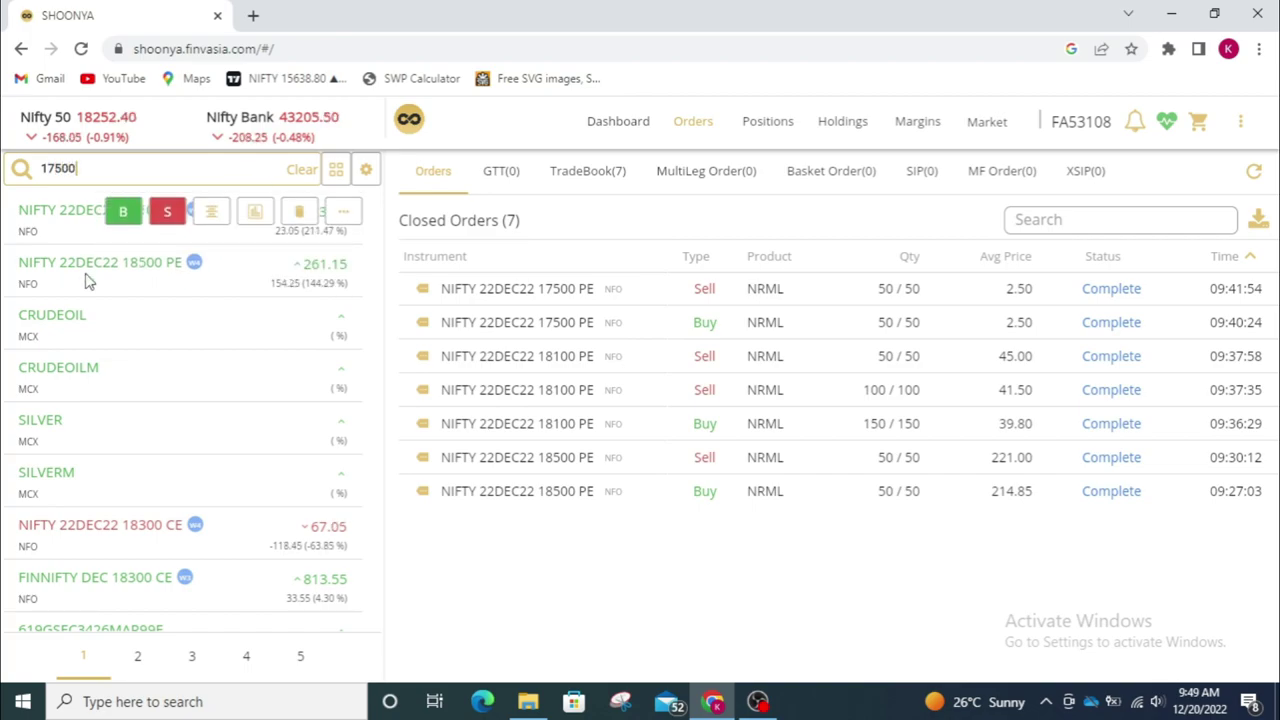
pyautogui.click(88, 168)
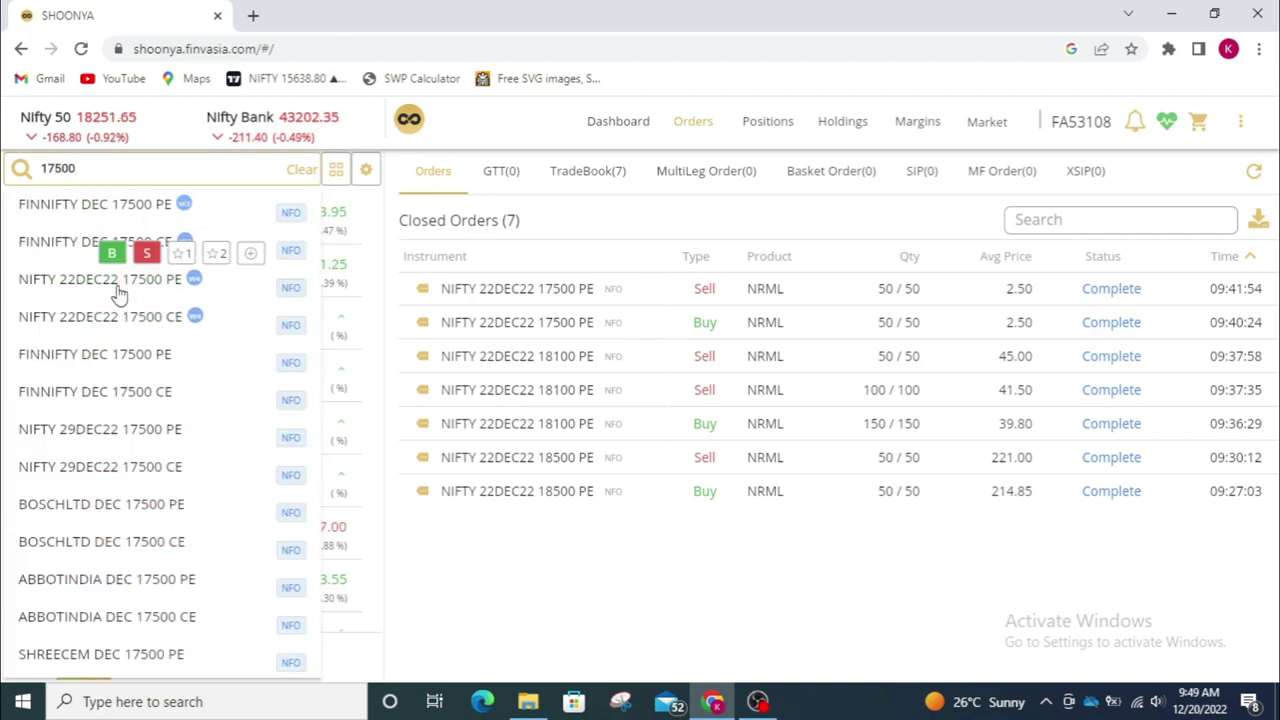
pyautogui.moveTo(100, 280)
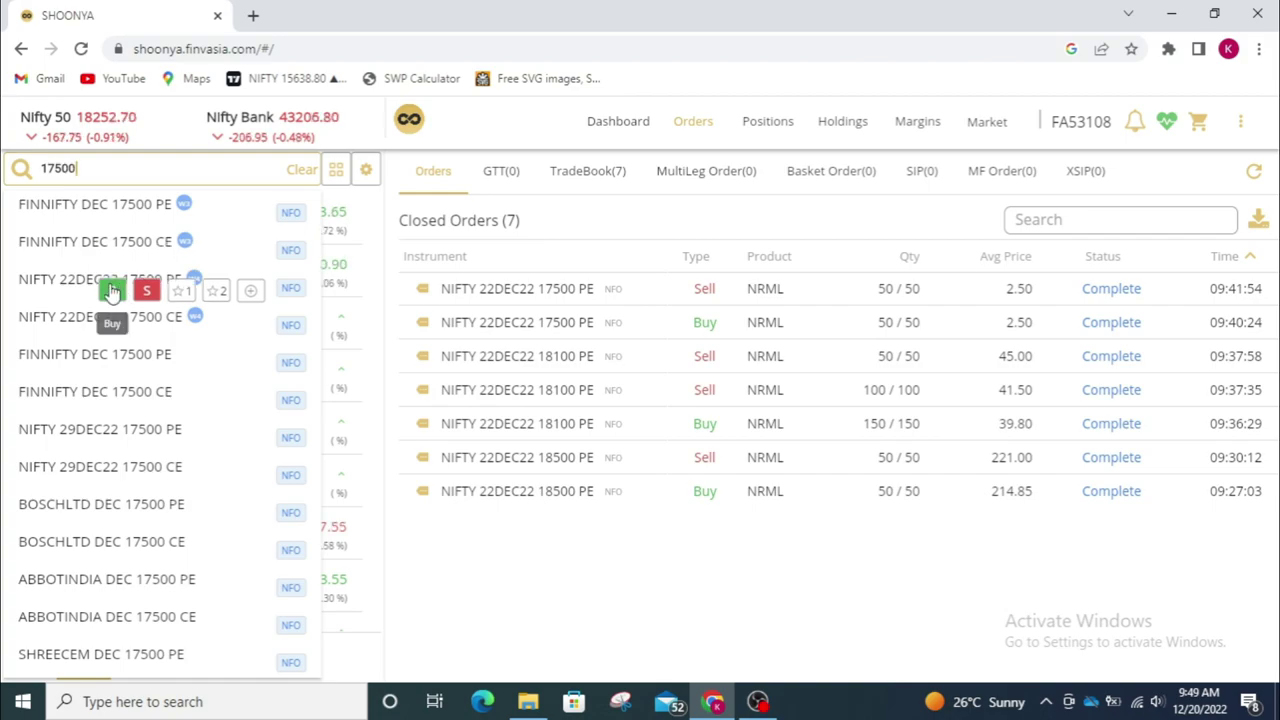
pyautogui.click(112, 291)
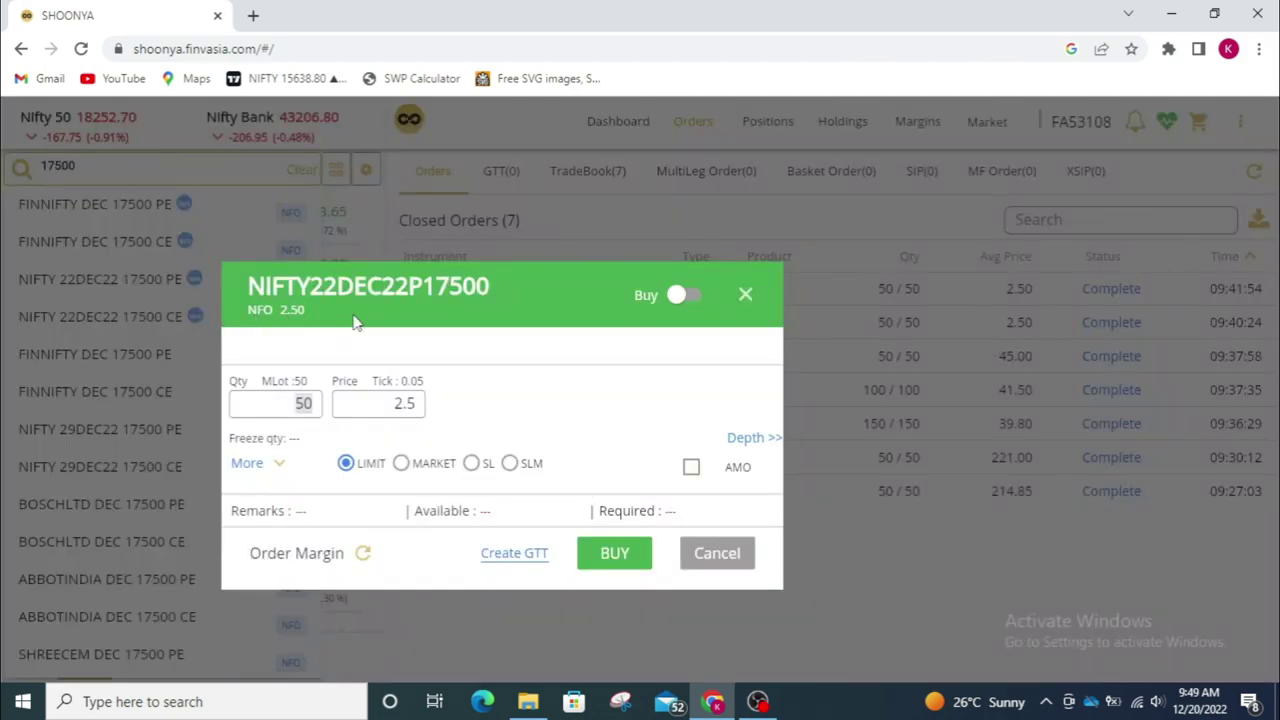
pyautogui.doubleClick(416, 404)
pyautogui.write('25')
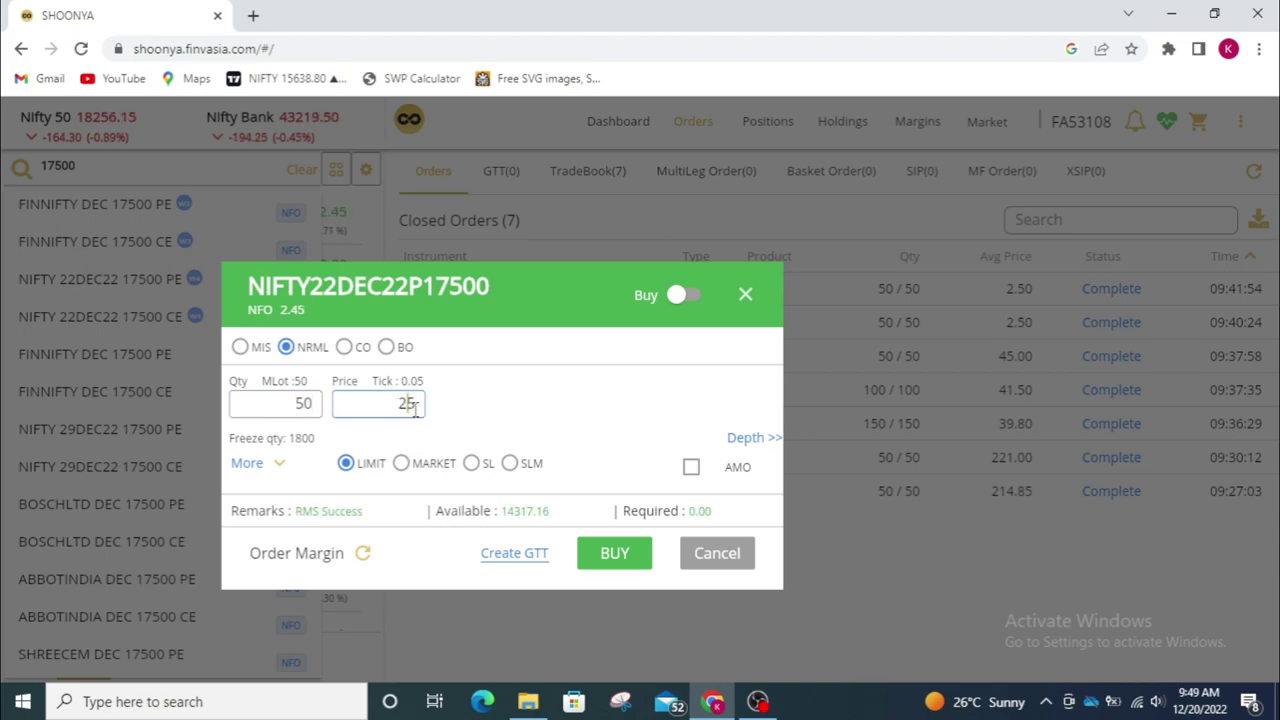
pyautogui.press('BackSpace')
pyautogui.click(597, 558)
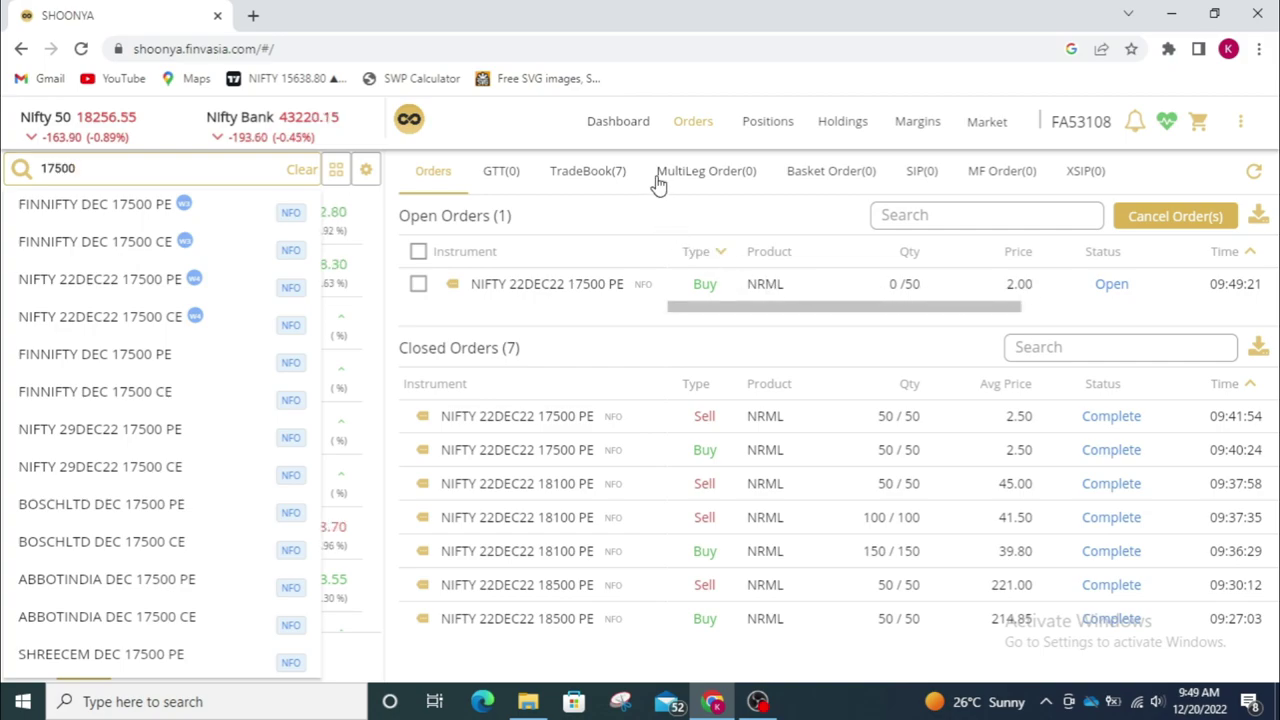
pyautogui.moveTo(120, 212)
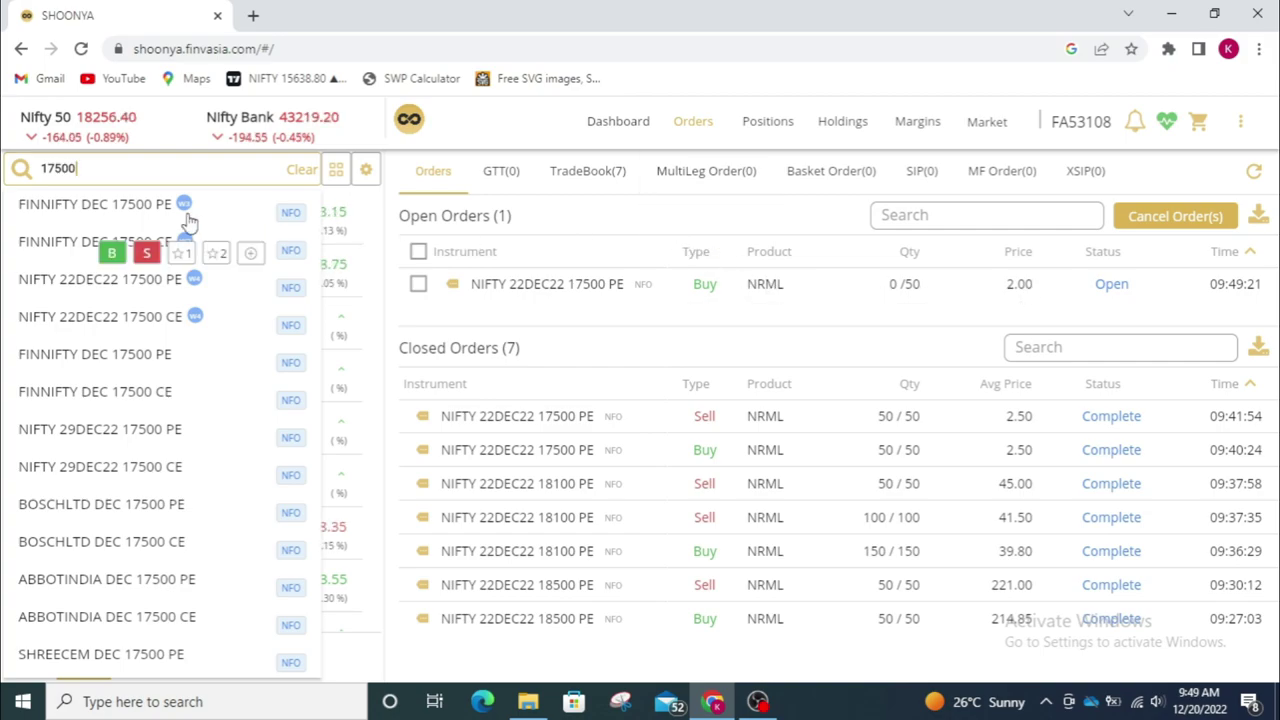
# - Modify the open 17500 PE buy order's price from 2.00 to 2.50
pyautogui.click(452, 284)
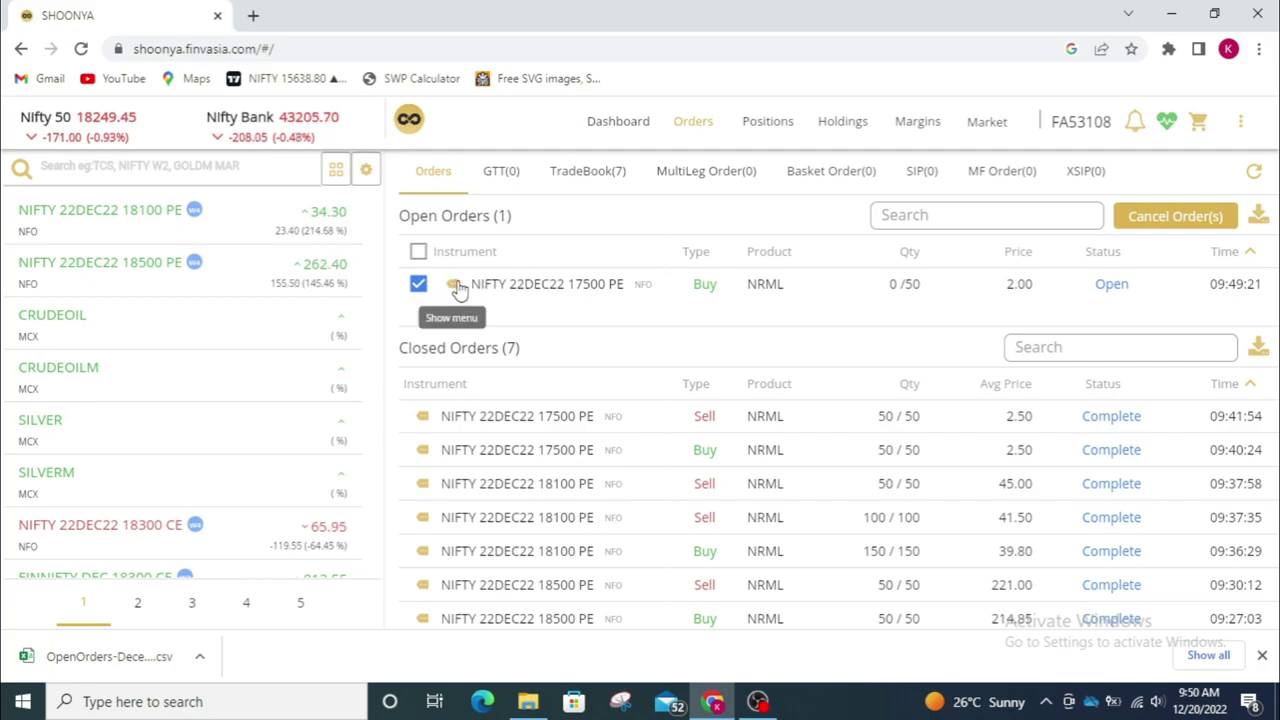
pyautogui.click(455, 287)
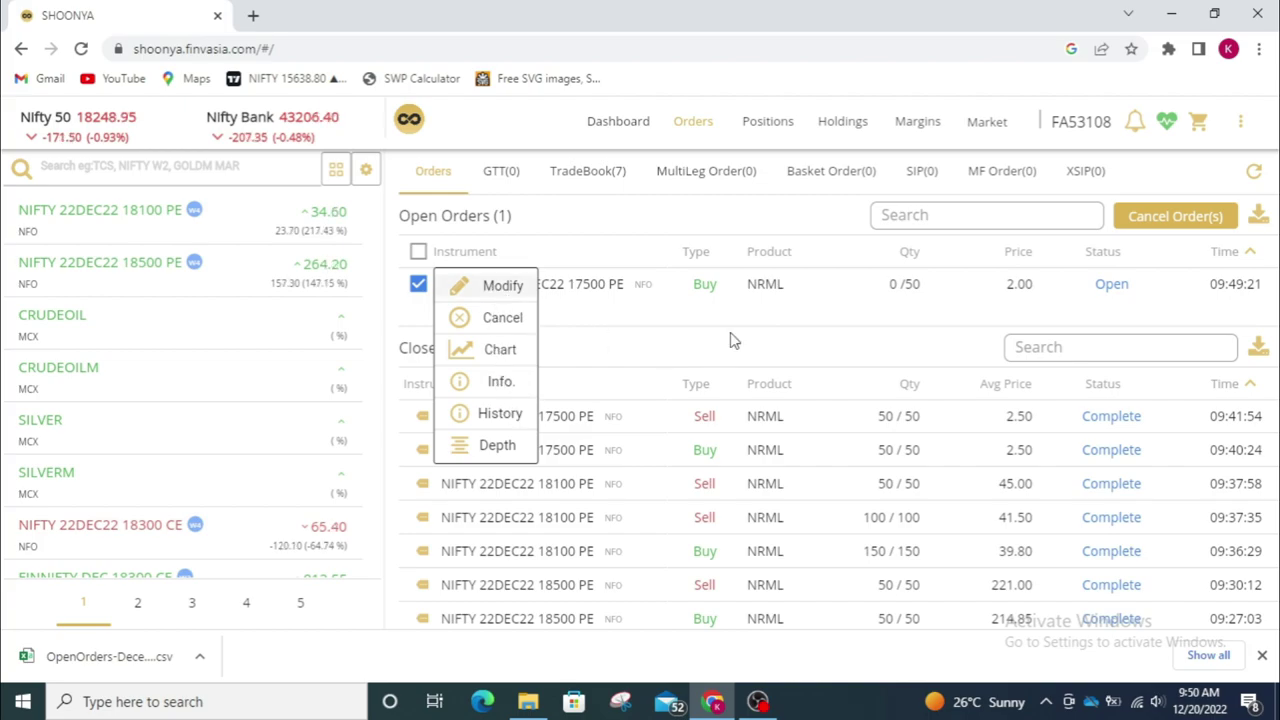
pyautogui.click(502, 285)
pyautogui.click(437, 356)
pyautogui.press('BackSpace')
pyautogui.write('5')
pyautogui.click(728, 489)
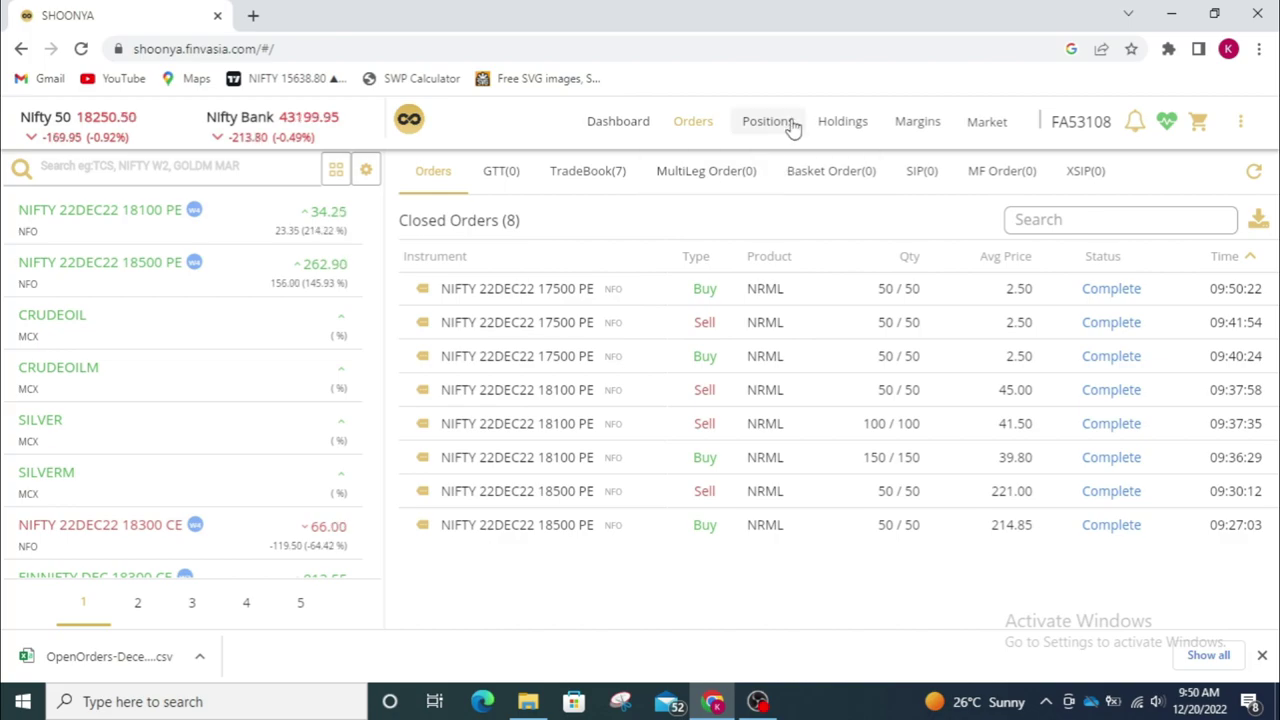
# - On the Positions page, bring up the actions menu for the 17500 PE position
pyautogui.click(768, 121)
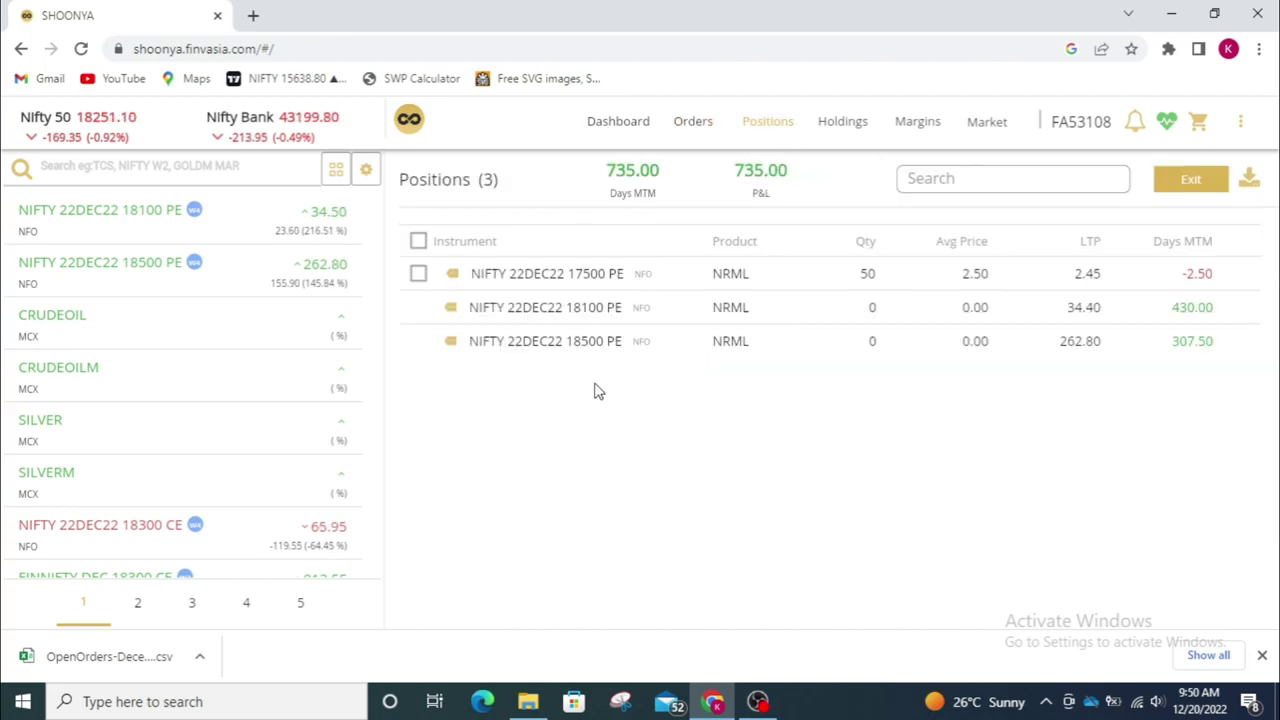
pyautogui.click(453, 280)
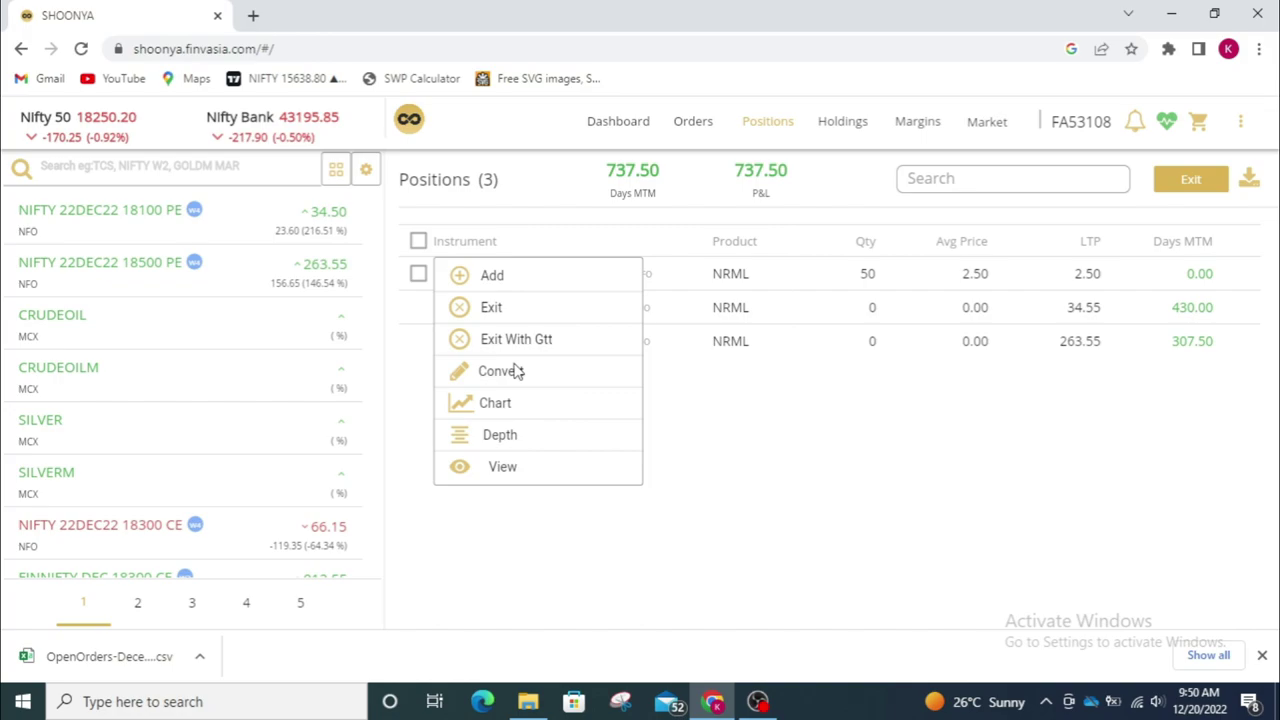
pyautogui.click(491, 309)
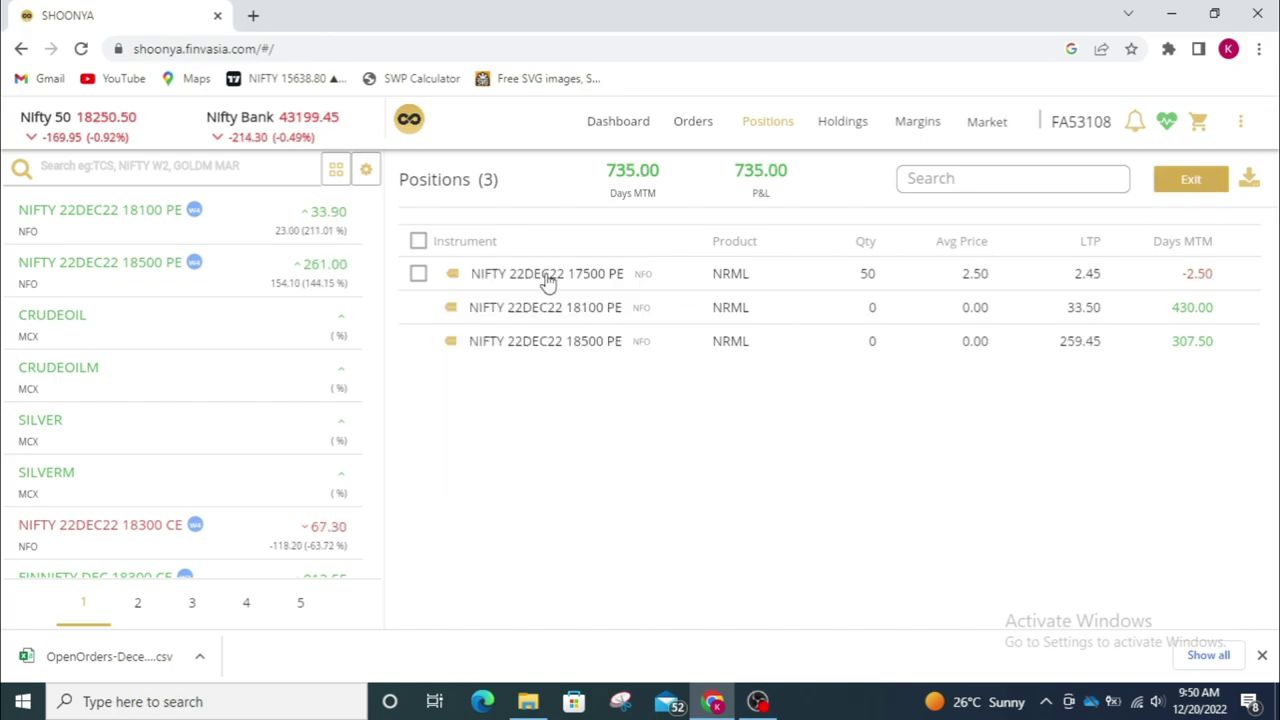
pyautogui.click(418, 274)
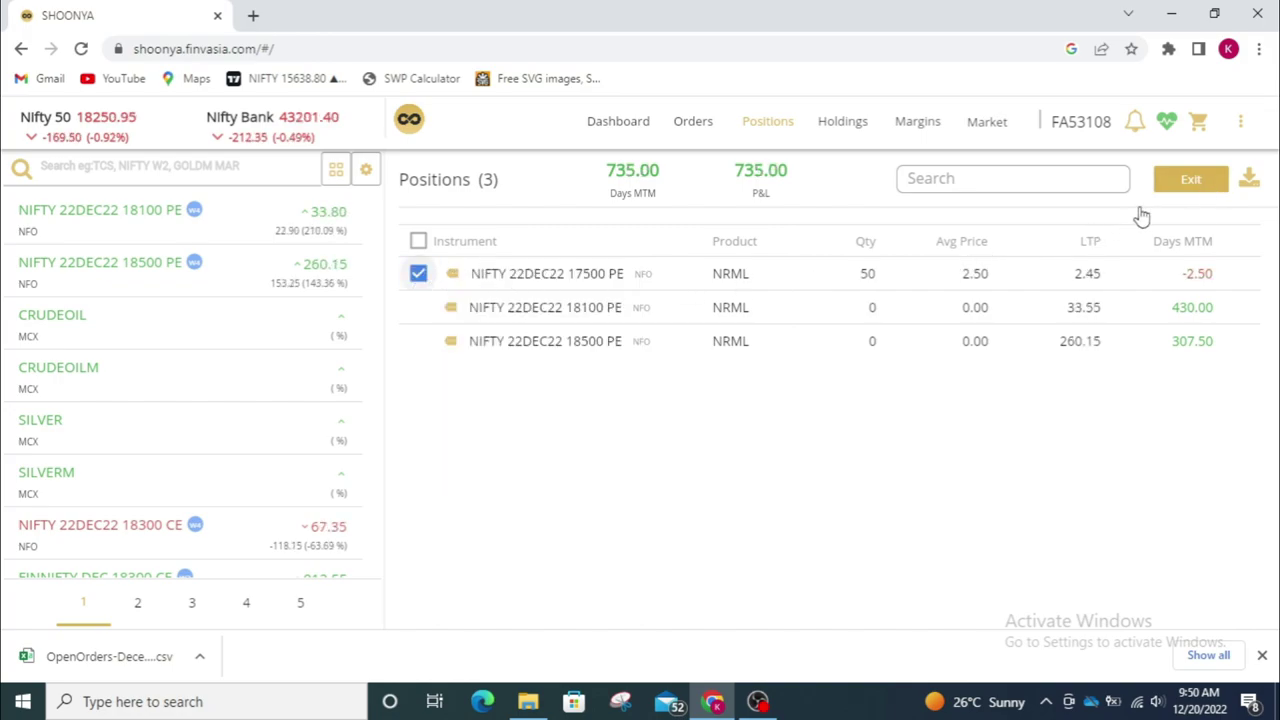
pyautogui.click(420, 274)
pyautogui.click(452, 276)
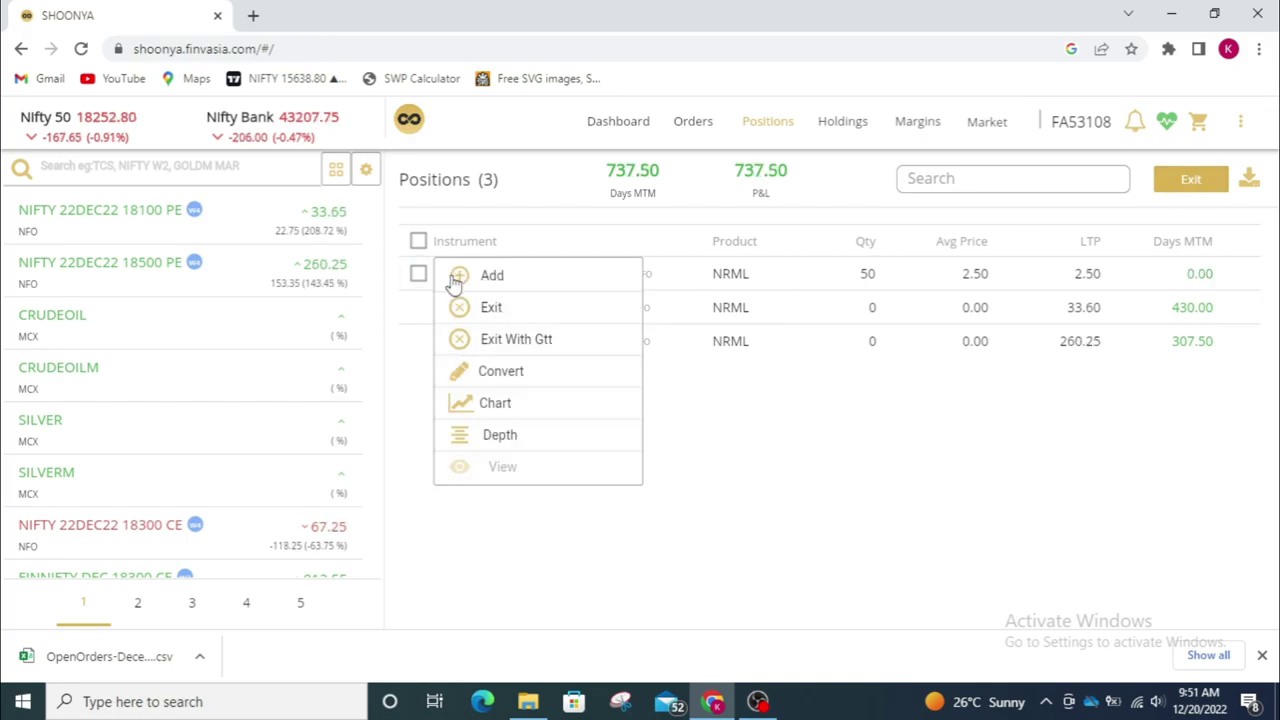
# - Exit the 50-quantity 17500 PE position with a limit sell at 2.50
pyautogui.click(480, 314)
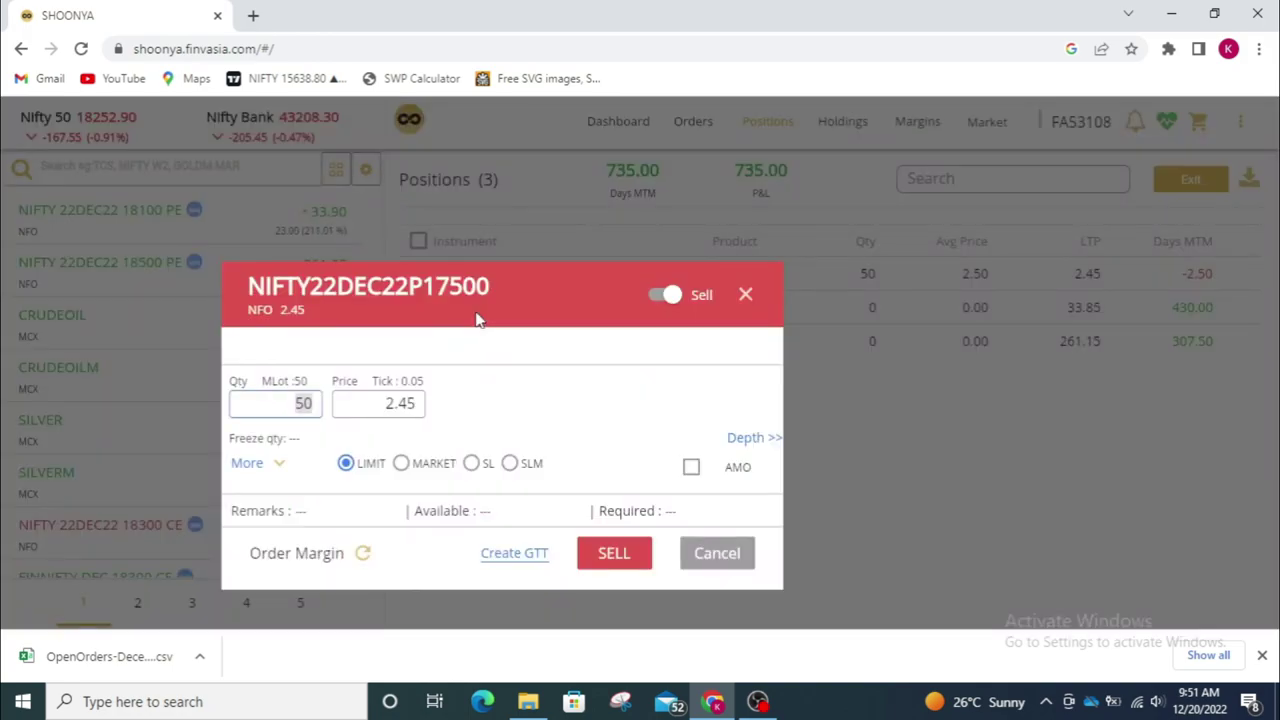
pyautogui.click(418, 402)
pyautogui.doubleClick(418, 402)
pyautogui.write('2.2')
pyautogui.press('BackSpace')
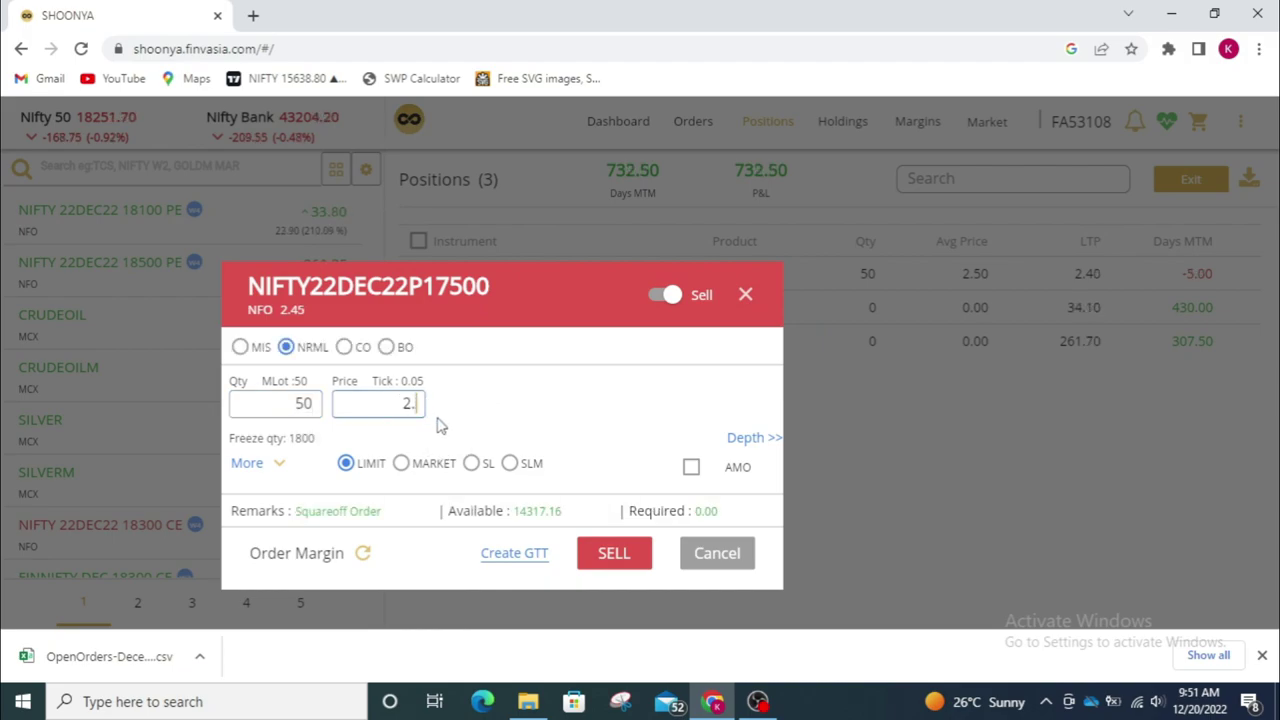
pyautogui.write('5')
pyautogui.click(614, 556)
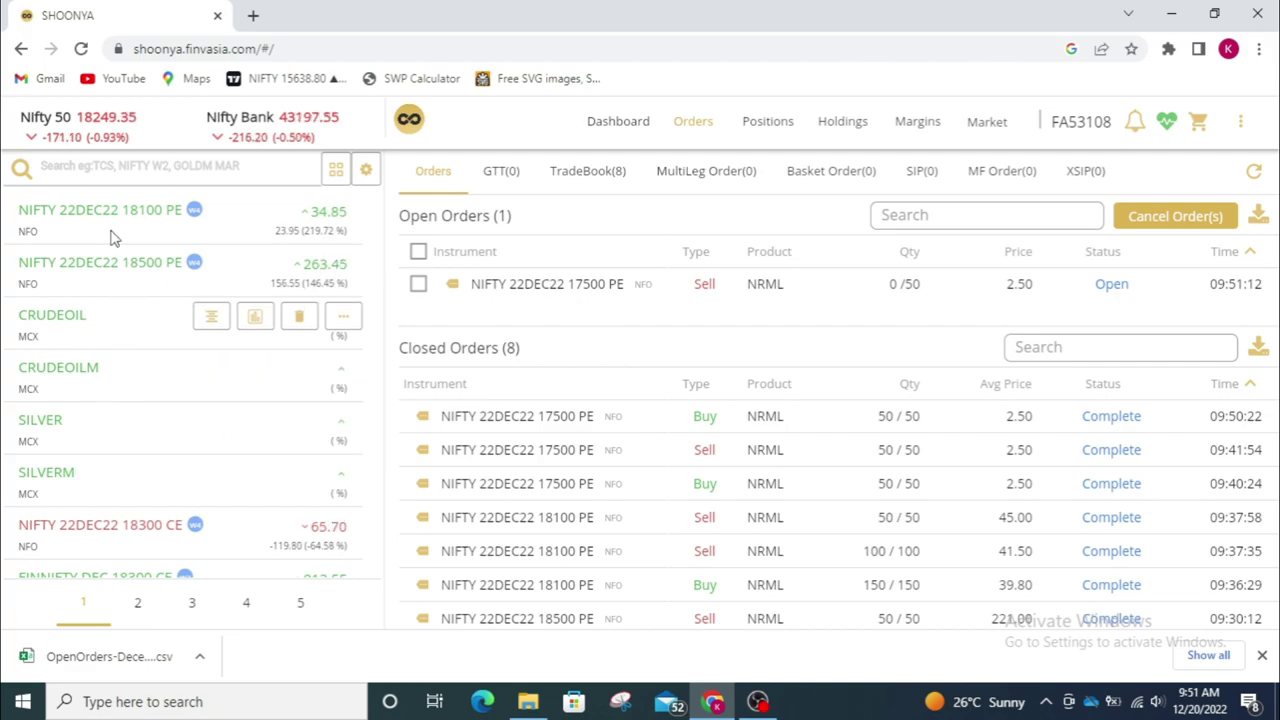
# - Search RELIANCE and pin RELIANCE-EQ to the header quotes beside Nifty 50
pyautogui.click(124, 171)
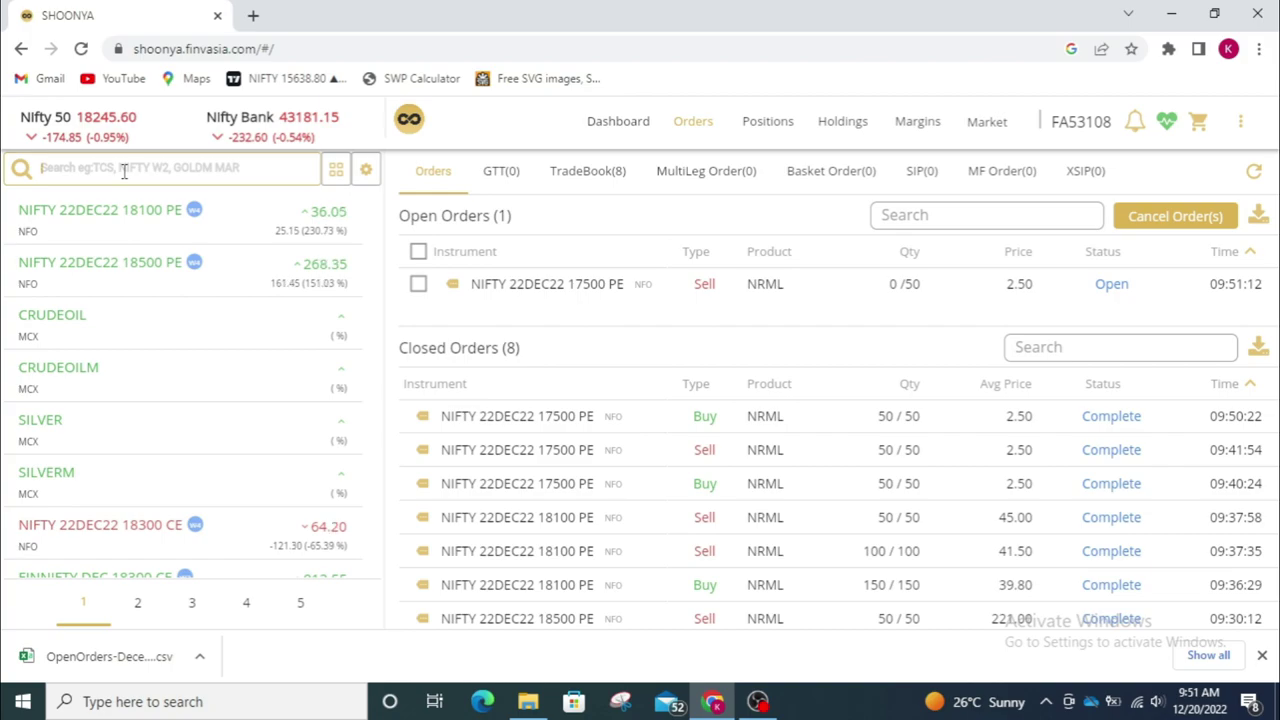
pyautogui.write('RE')
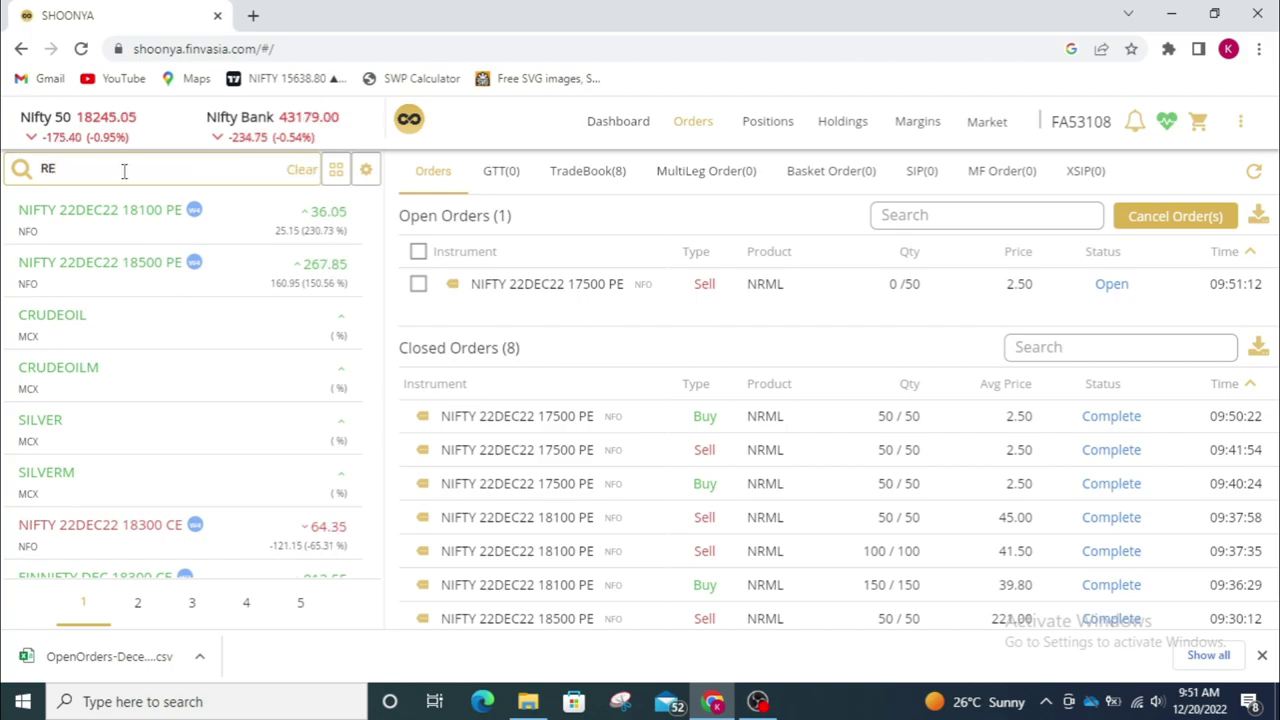
pyautogui.write('LIANCE')
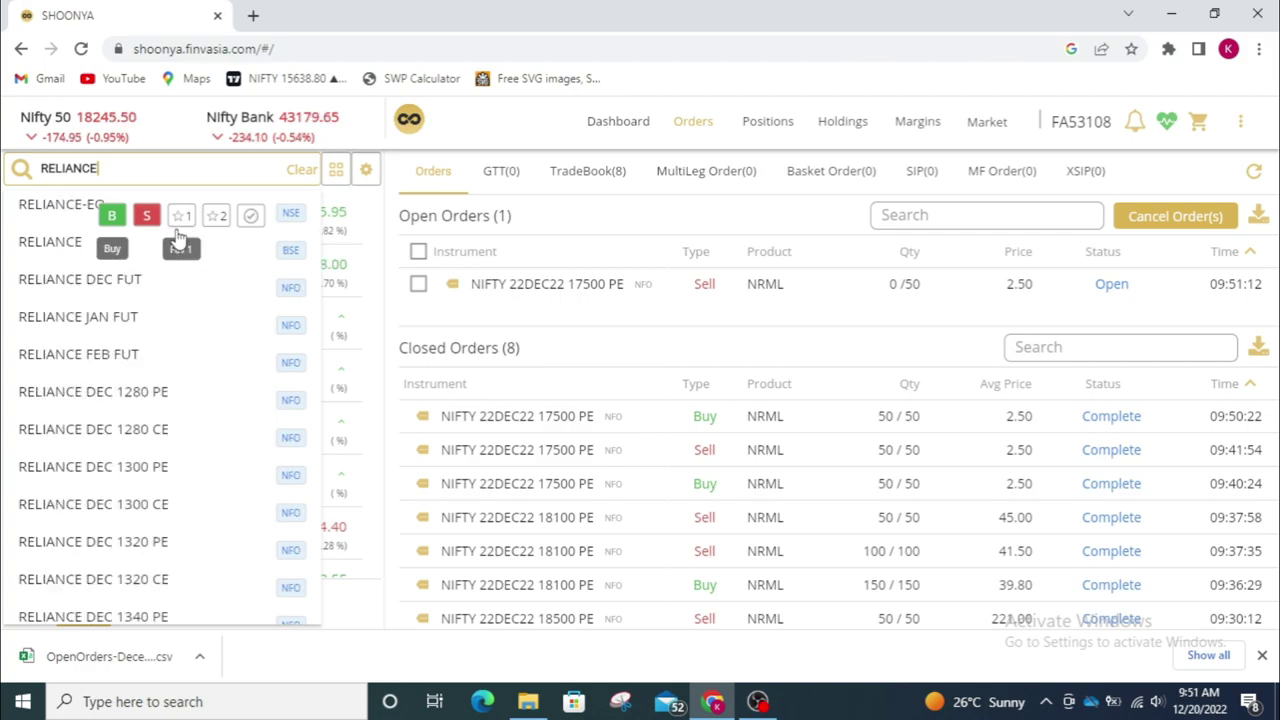
pyautogui.click(178, 216)
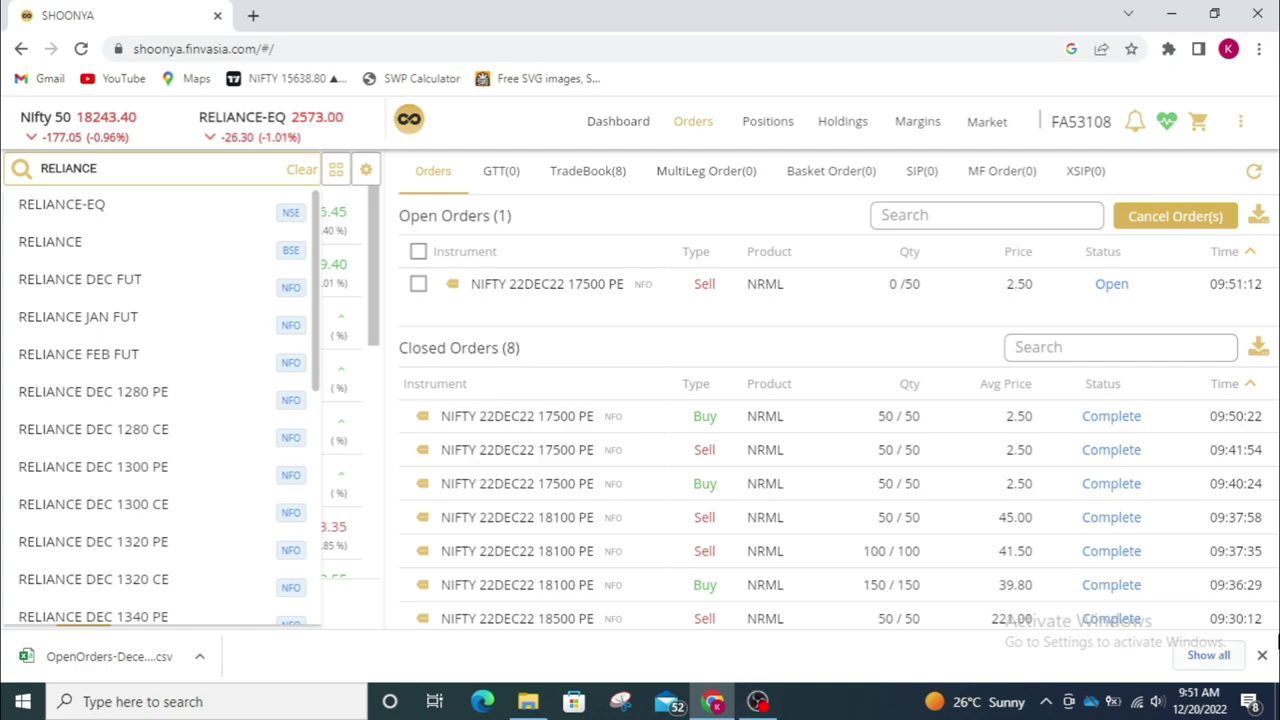
pyautogui.click(1262, 655)
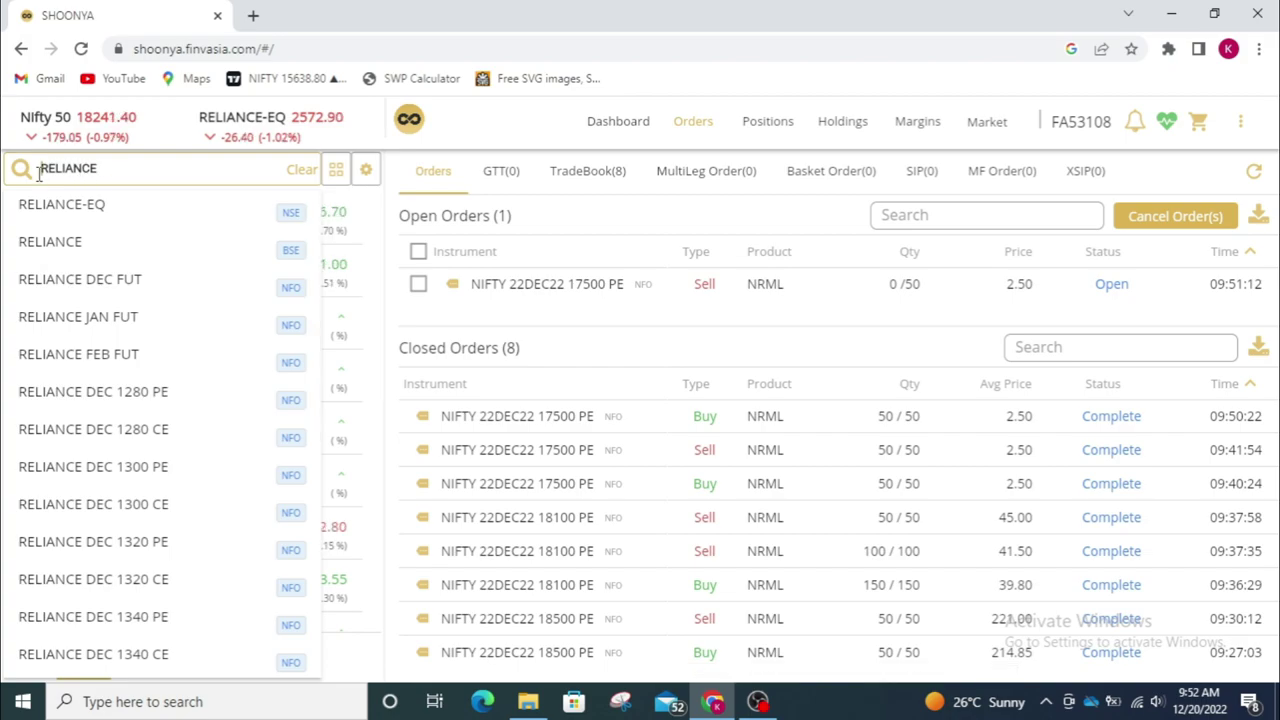
pyautogui.click(378, 216)
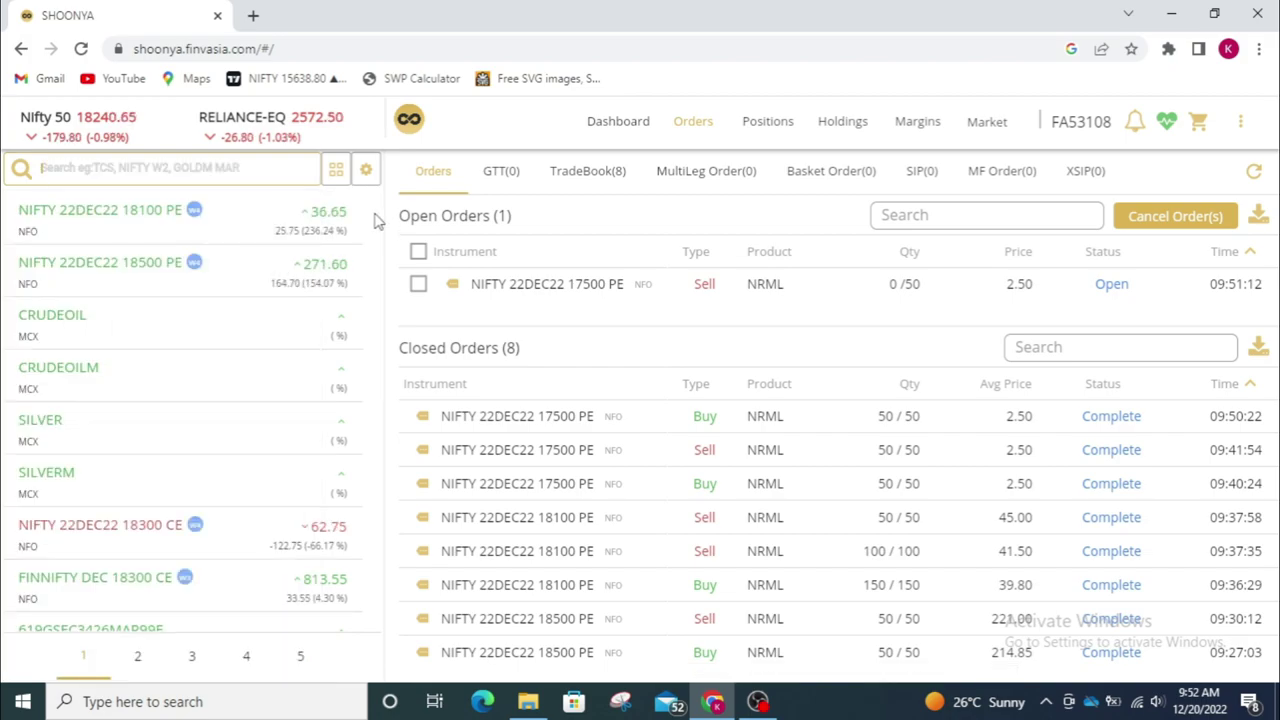
# - Add RELIANCE-EQ to watchlist 2 and return to the Dashboard
pyautogui.click(139, 658)
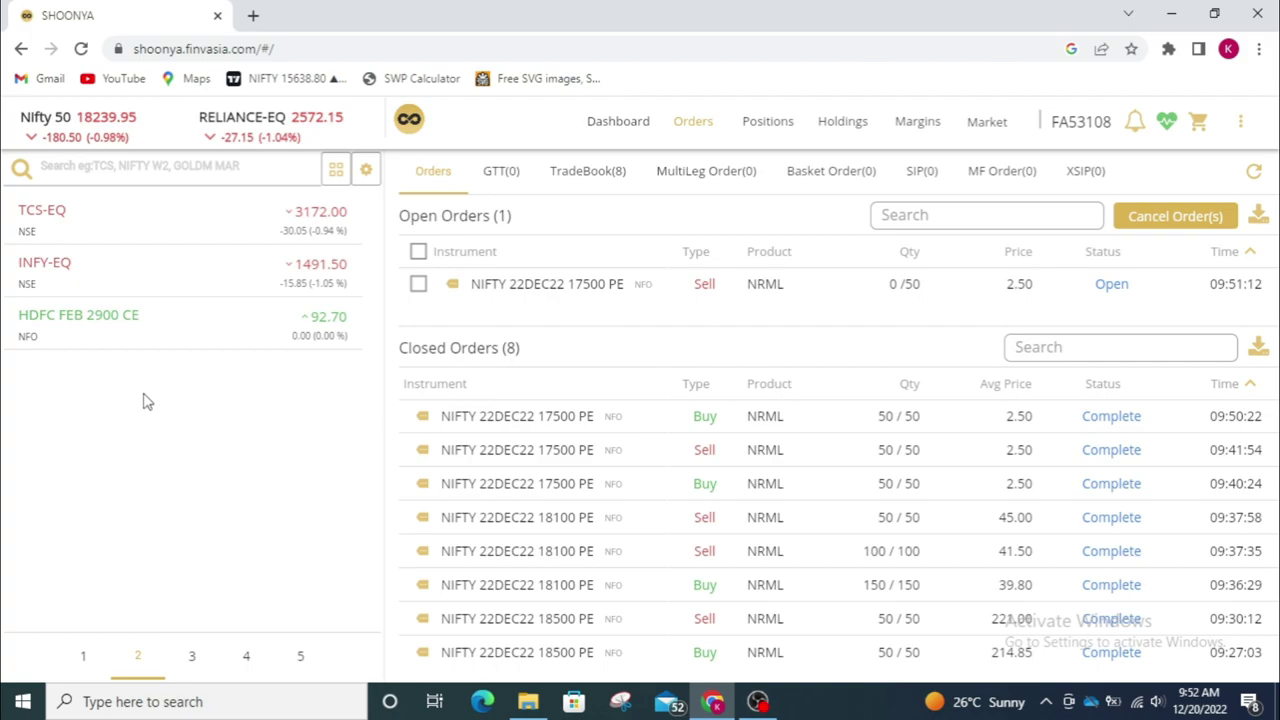
pyautogui.click(157, 168)
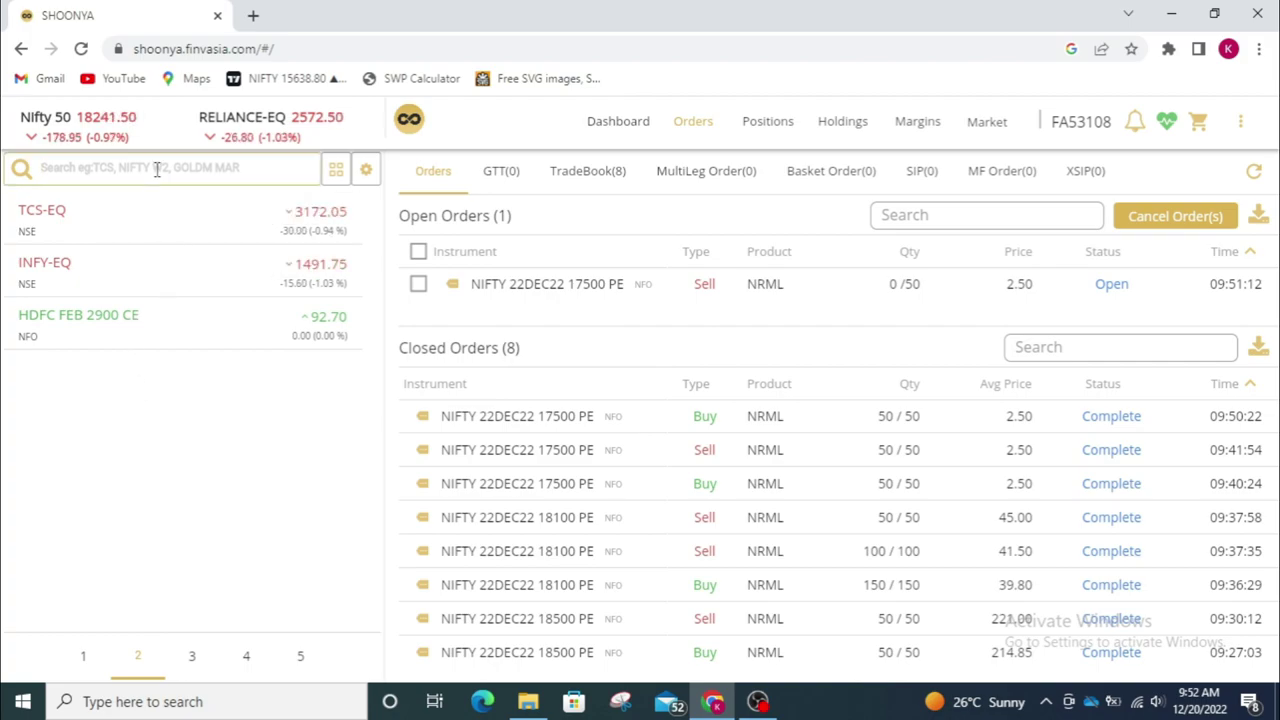
pyautogui.write('REL')
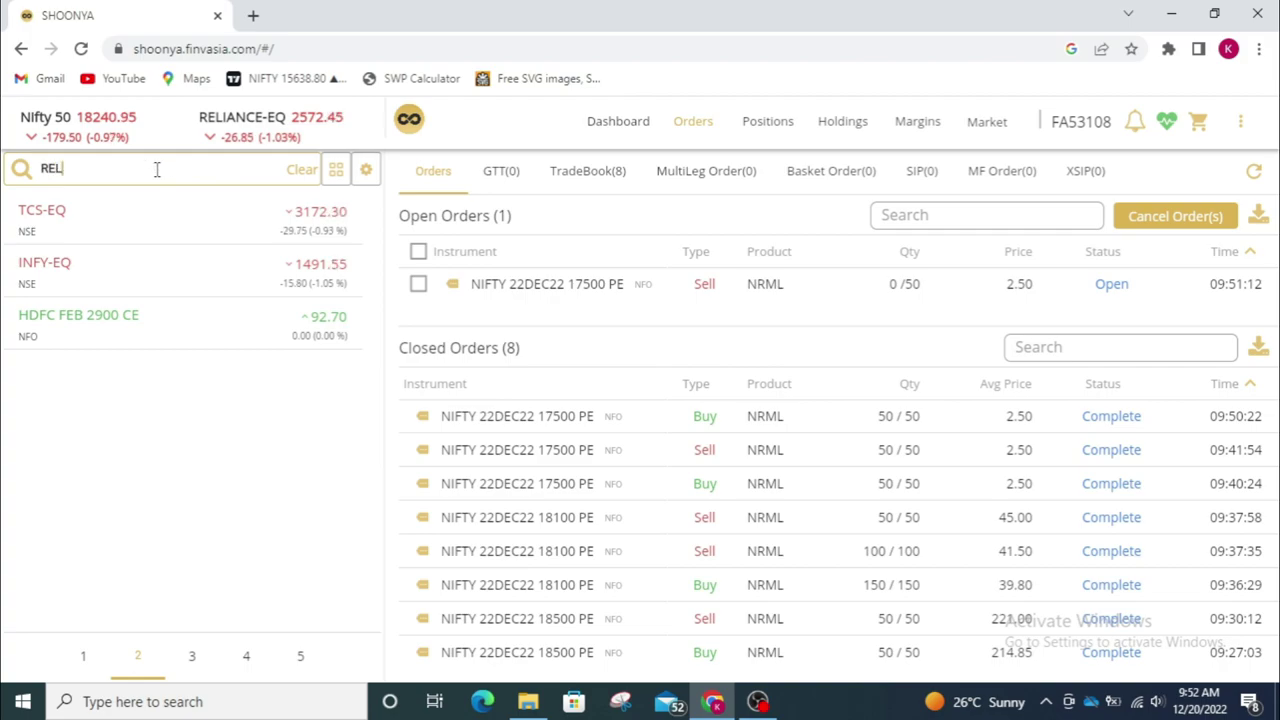
pyautogui.click(114, 213)
pyautogui.moveTo(150, 220)
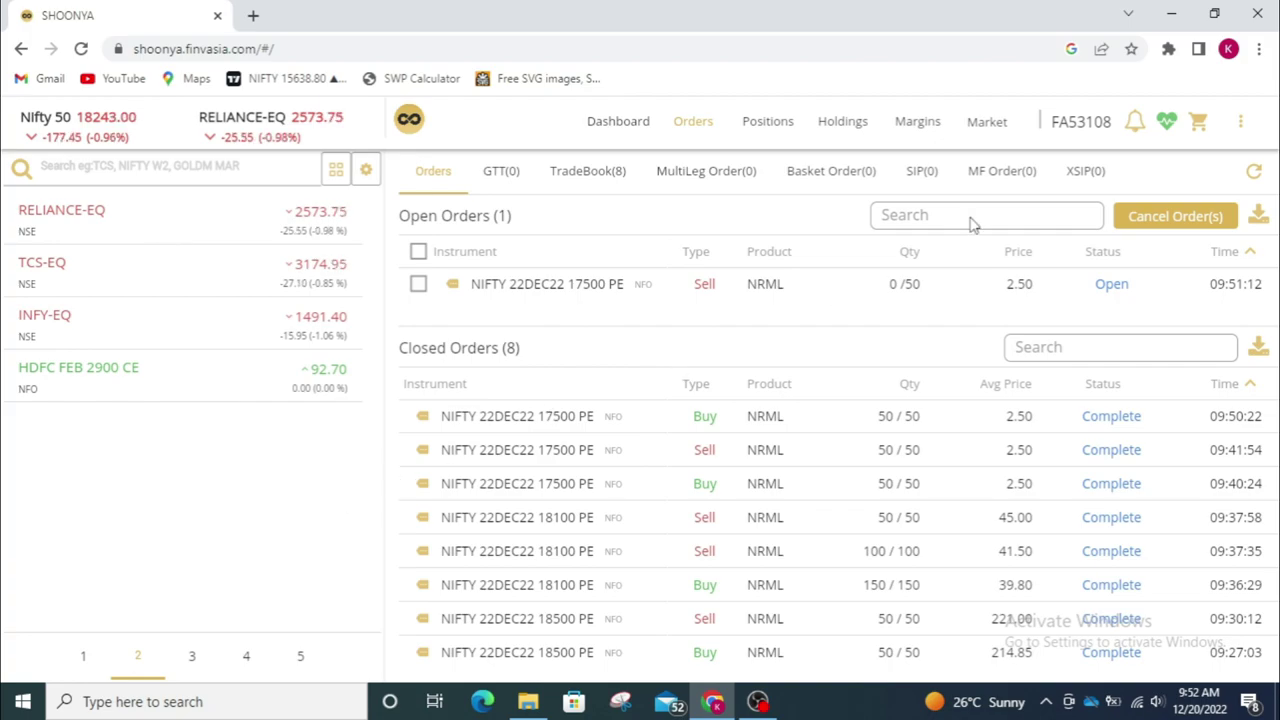
pyautogui.click(640, 128)
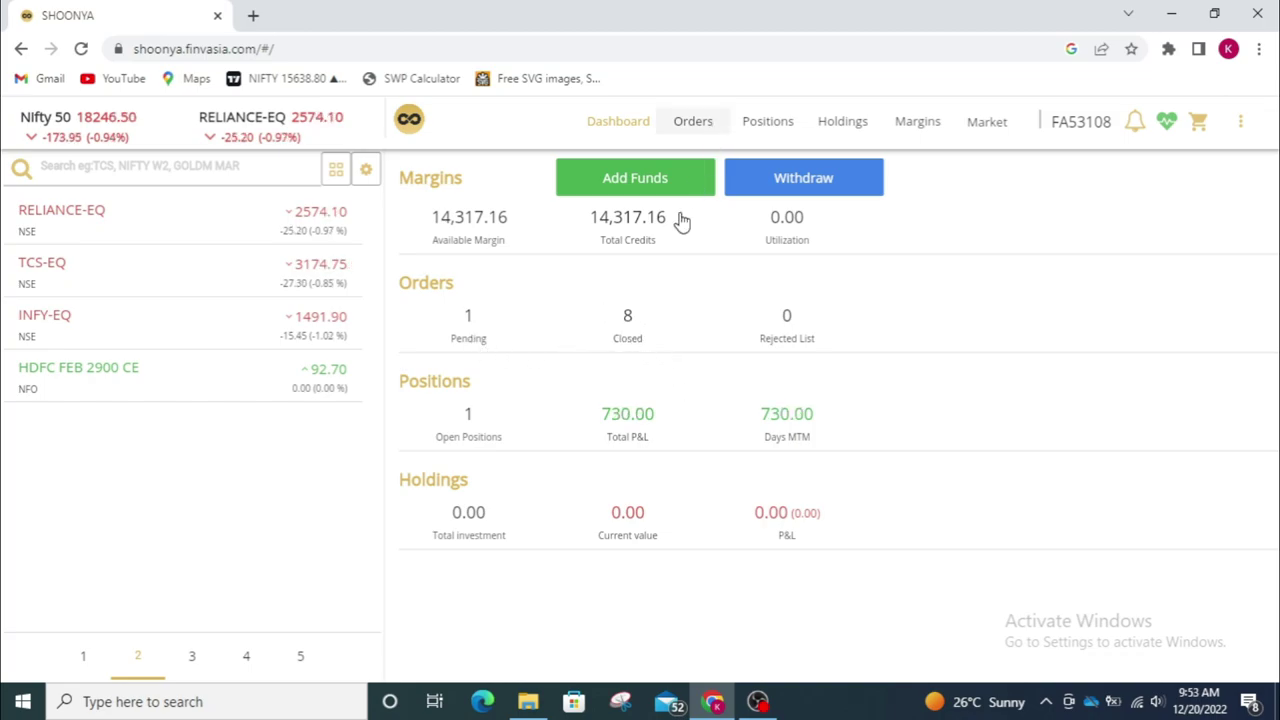
# - Change the open 17500 PE sell order's type from LIMIT to MARKET
pyautogui.click(704, 131)
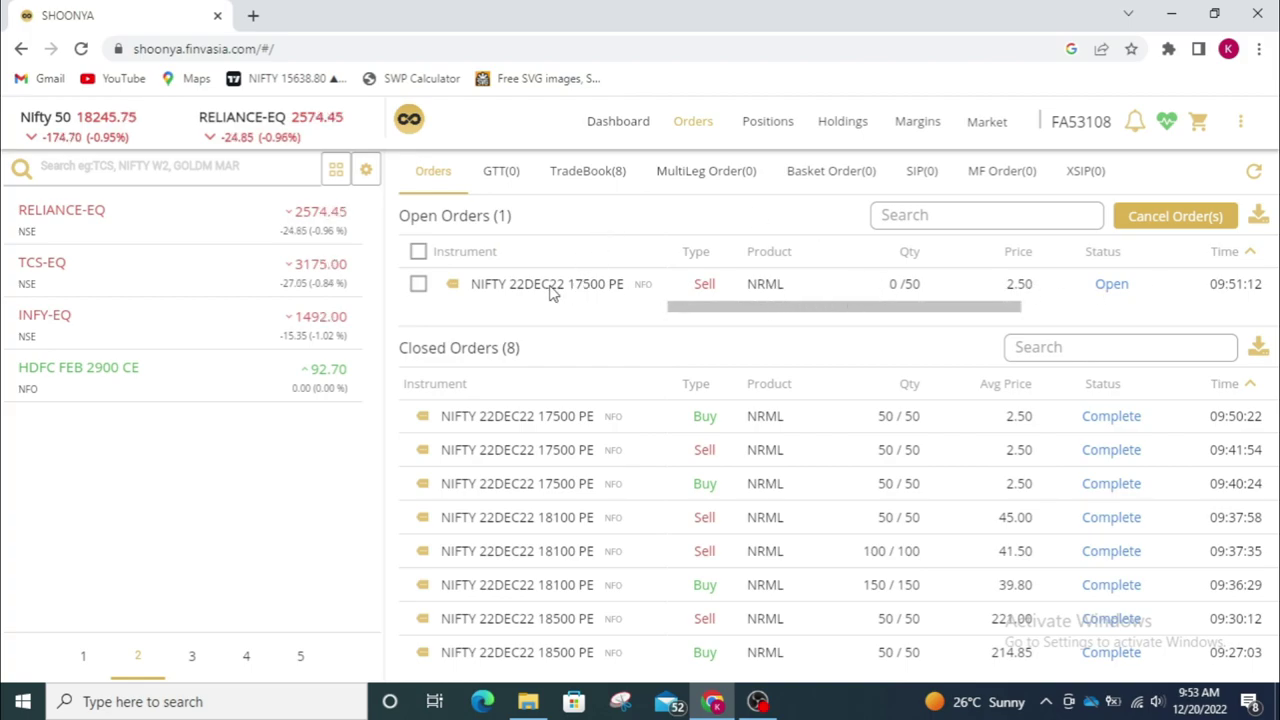
pyautogui.click(453, 284)
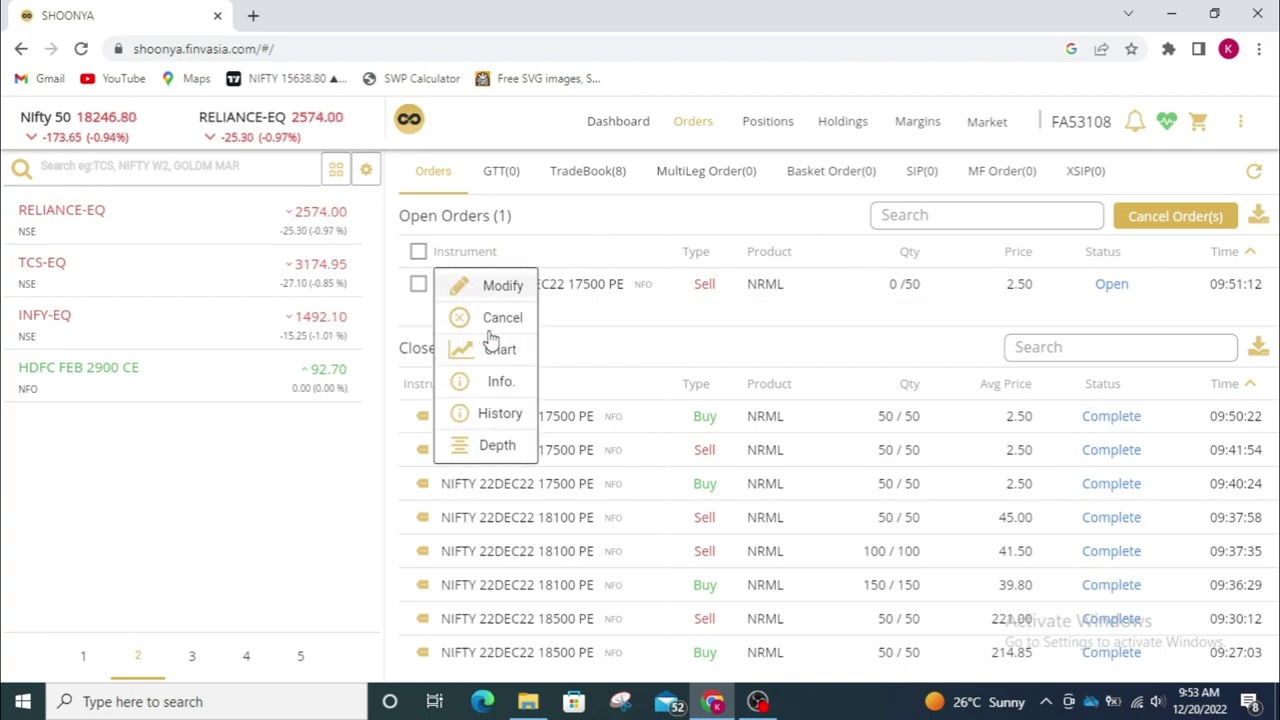
pyautogui.click(501, 287)
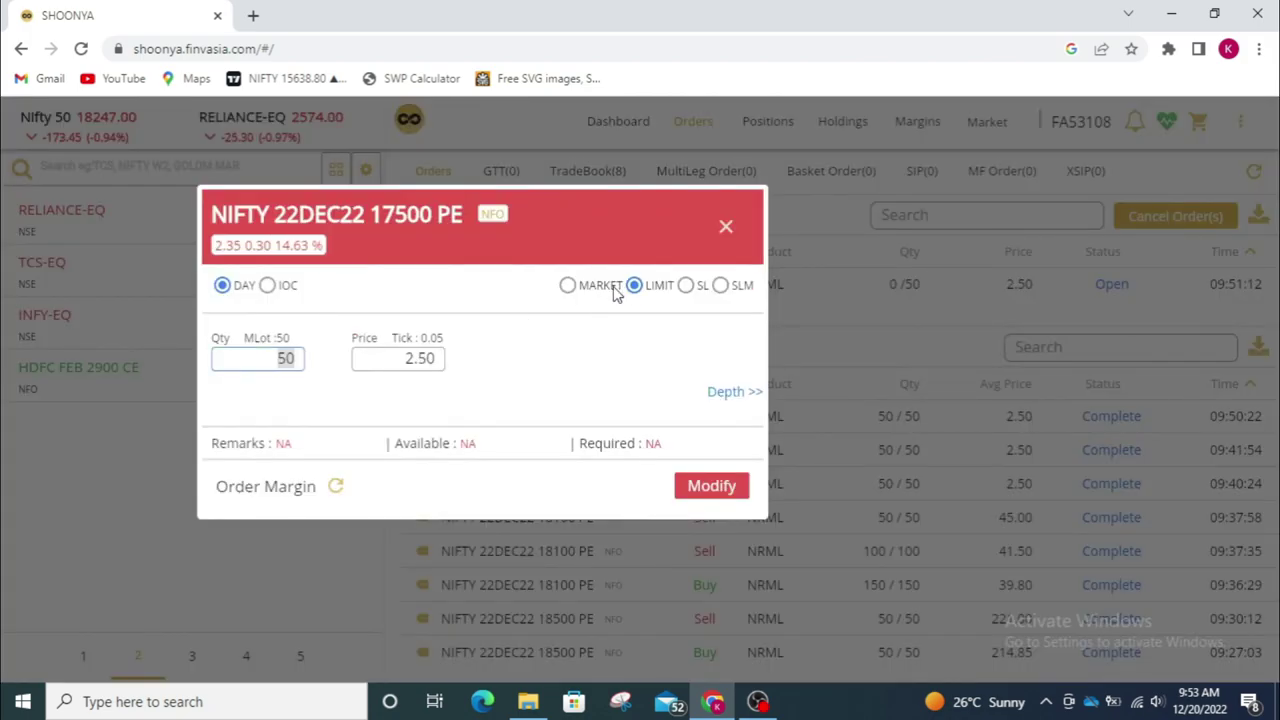
pyautogui.click(568, 286)
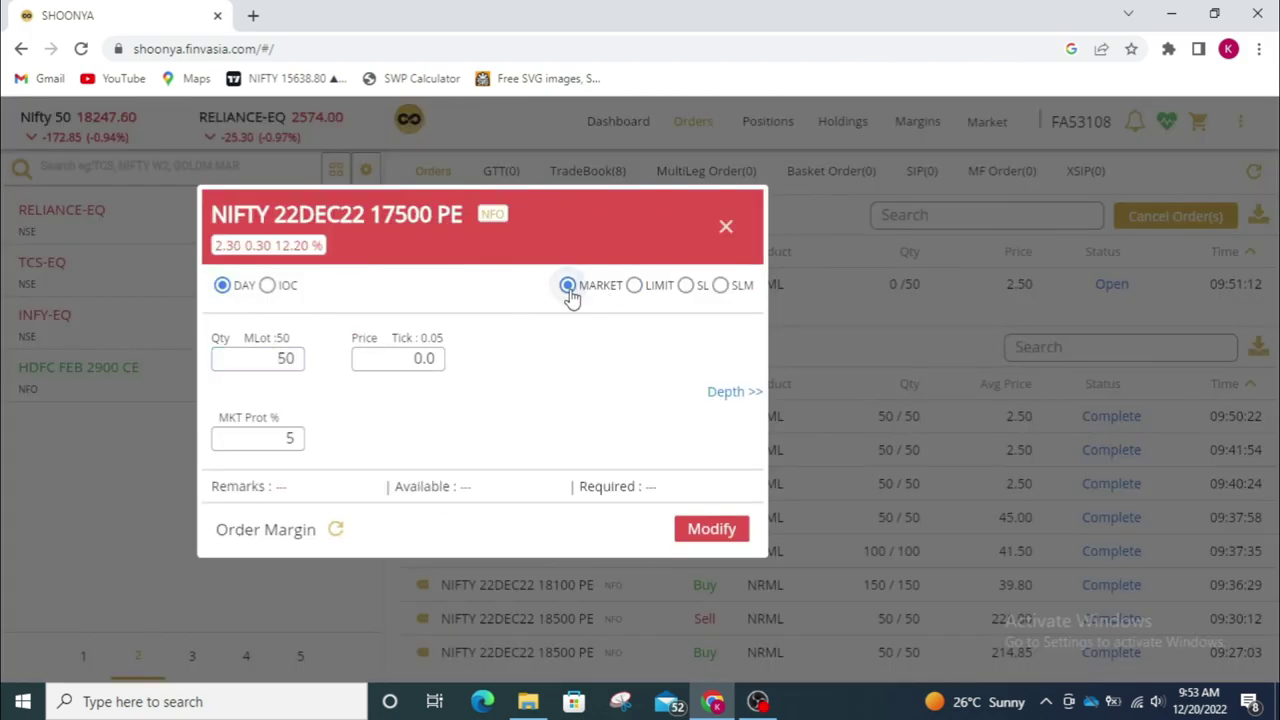
pyautogui.click(706, 533)
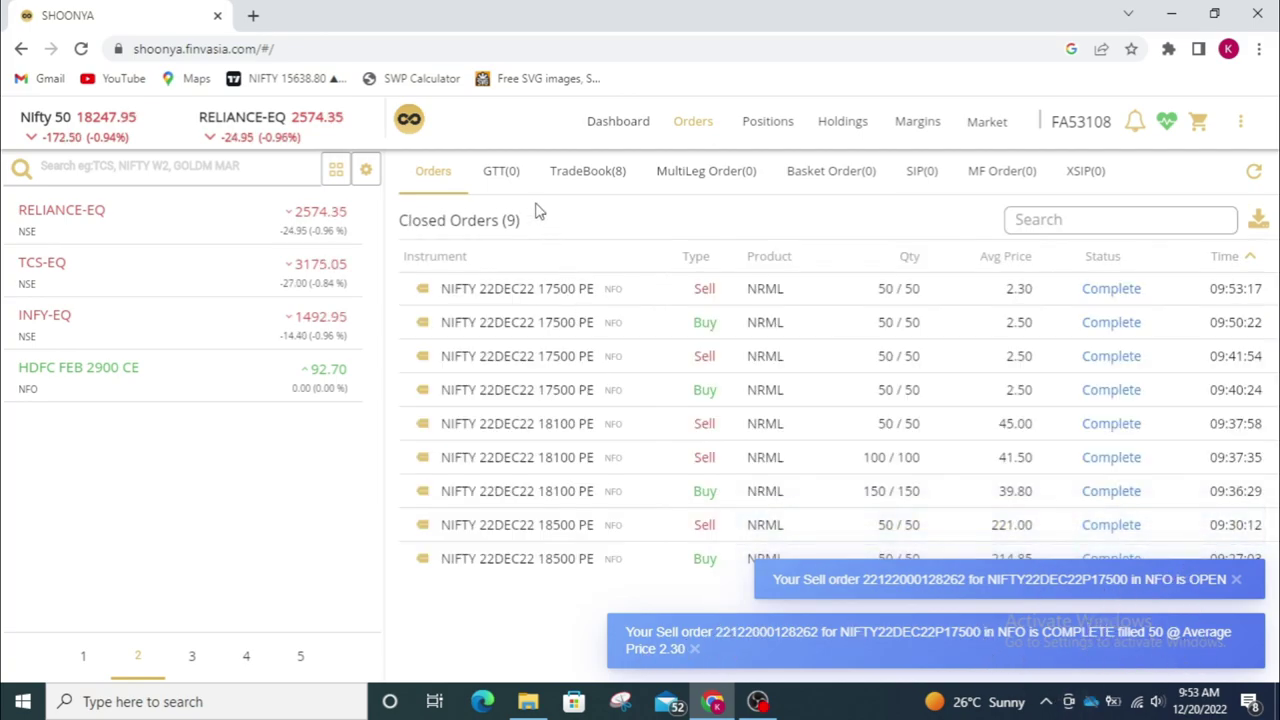
# - Browse the GTT, TradeBook, Multi-leg, Basket Order and SIP order tabs
pyautogui.click(490, 178)
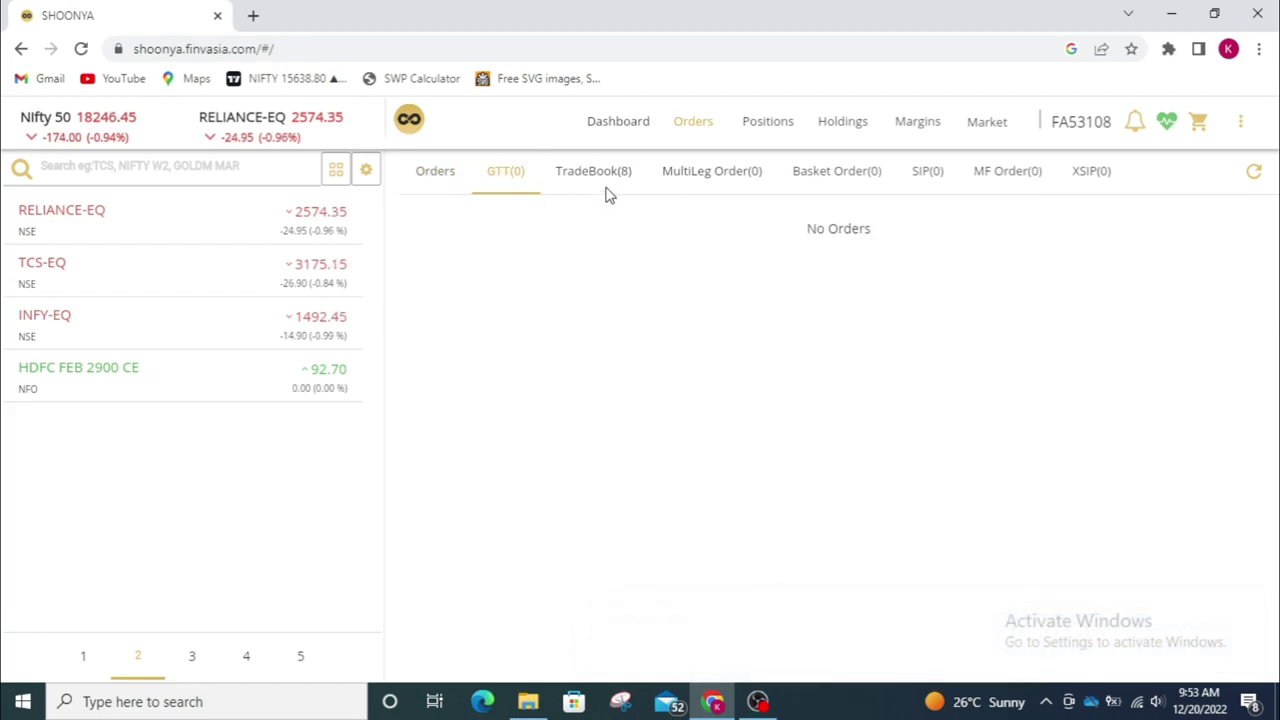
pyautogui.click(607, 193)
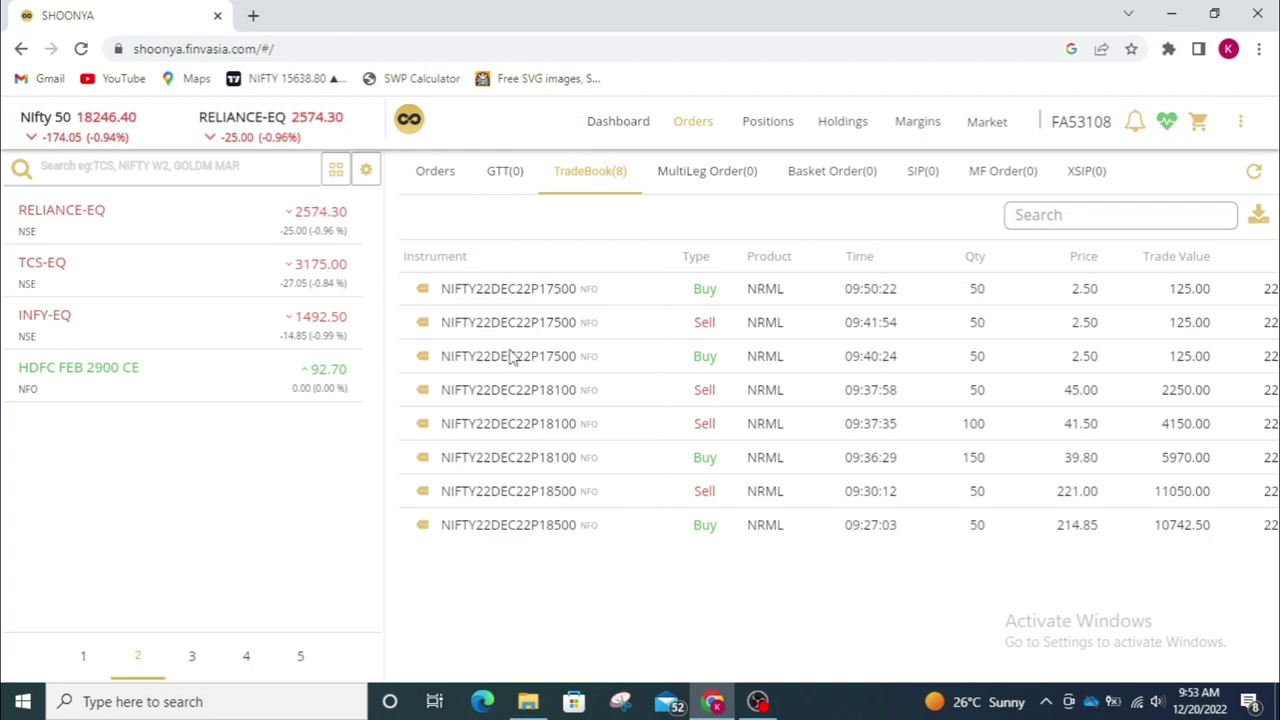
pyautogui.click(680, 176)
pyautogui.click(830, 172)
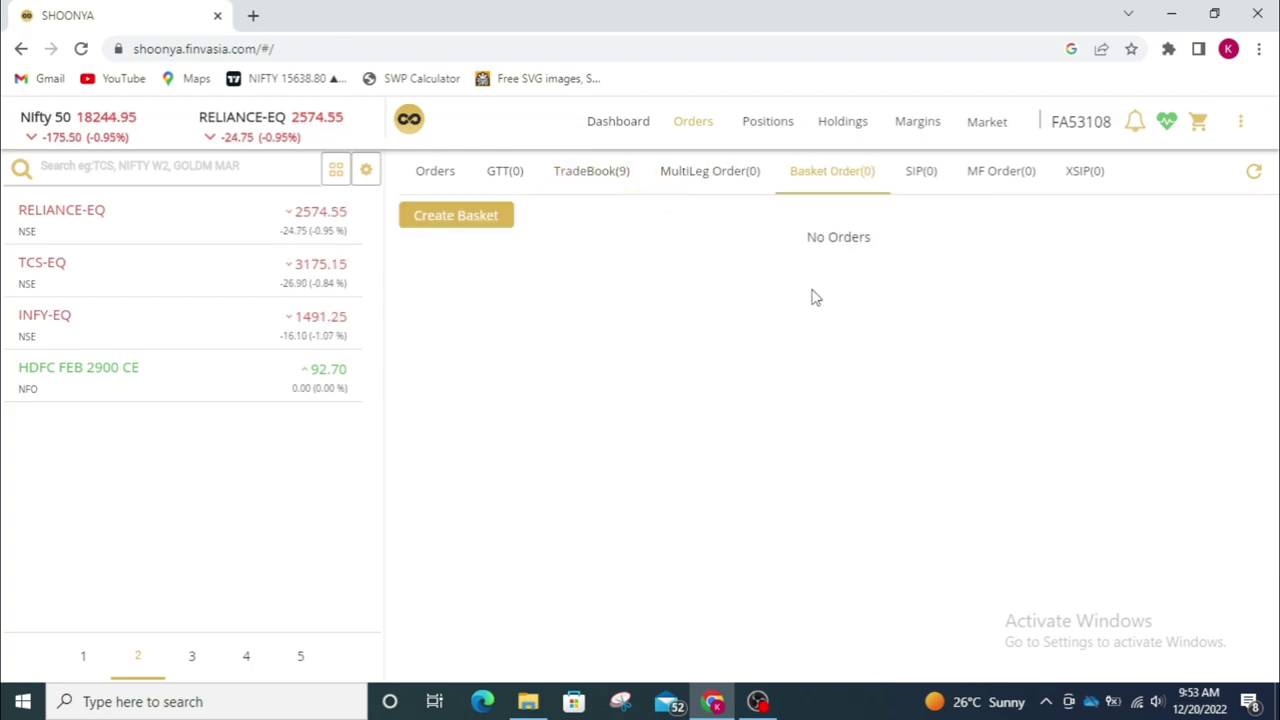
pyautogui.click(924, 184)
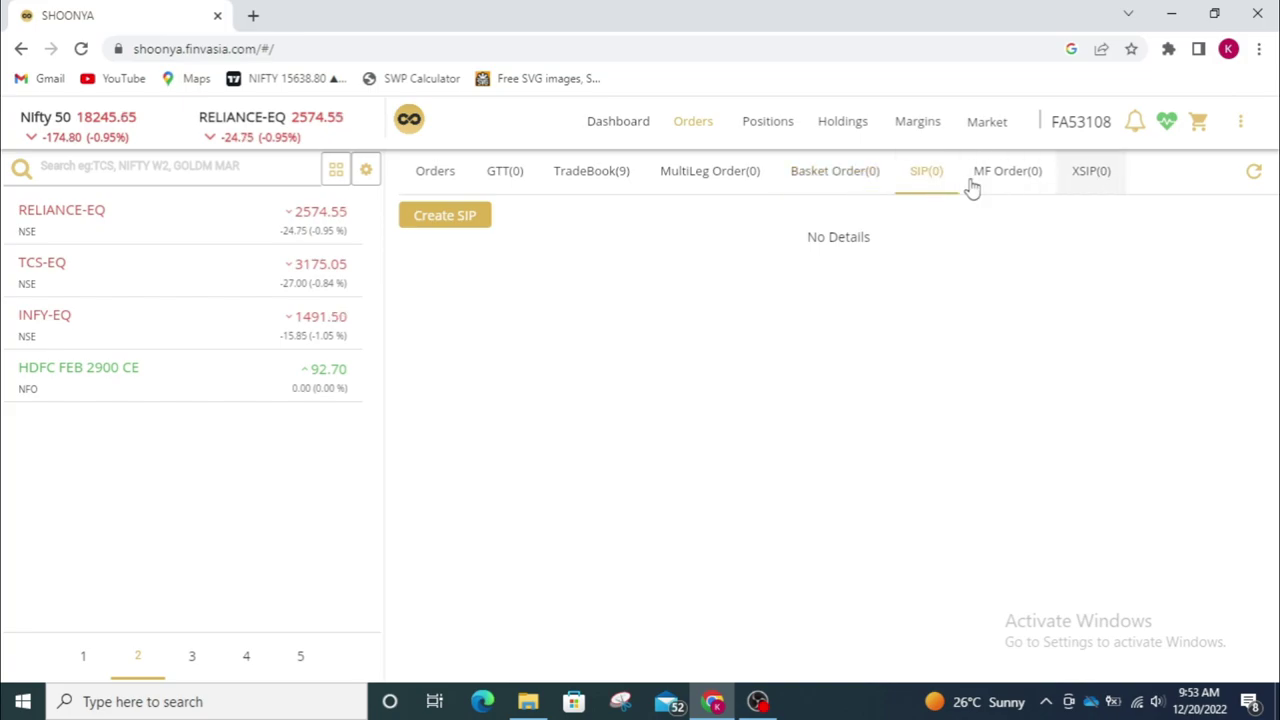
# - Check Positions and Holdings, then expand all sections on the Margins page
pyautogui.click(772, 124)
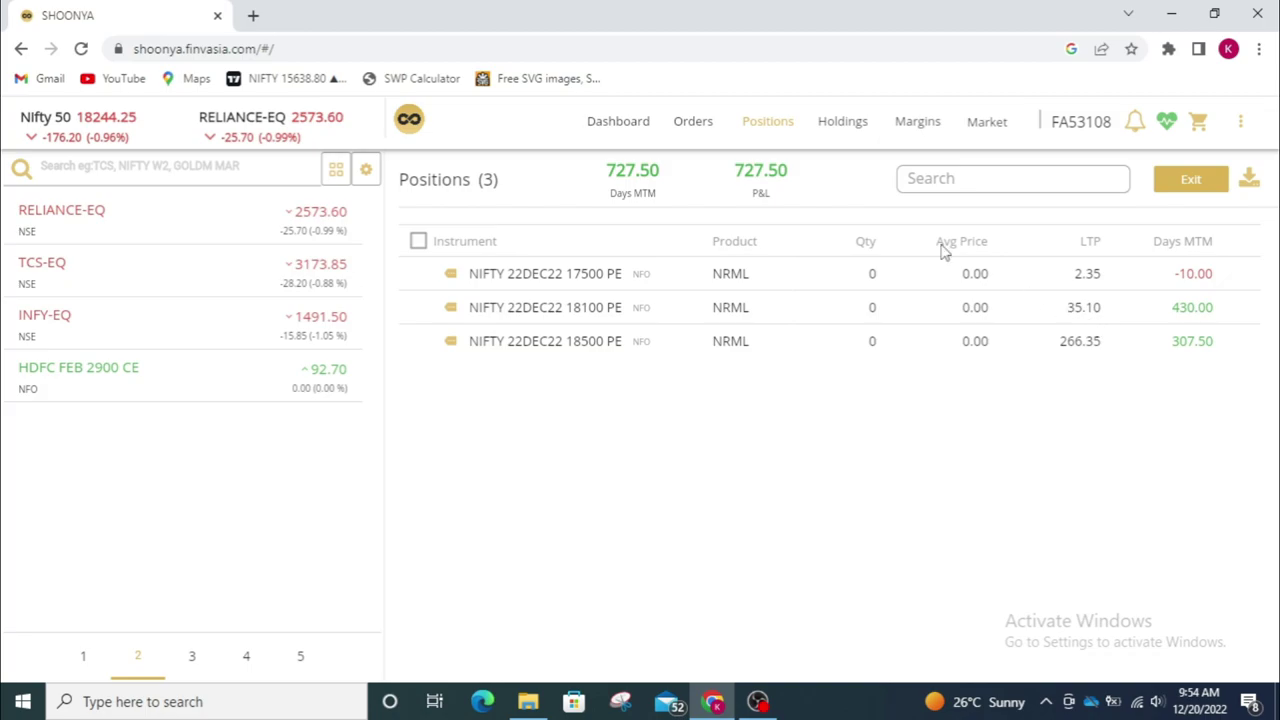
pyautogui.click(838, 124)
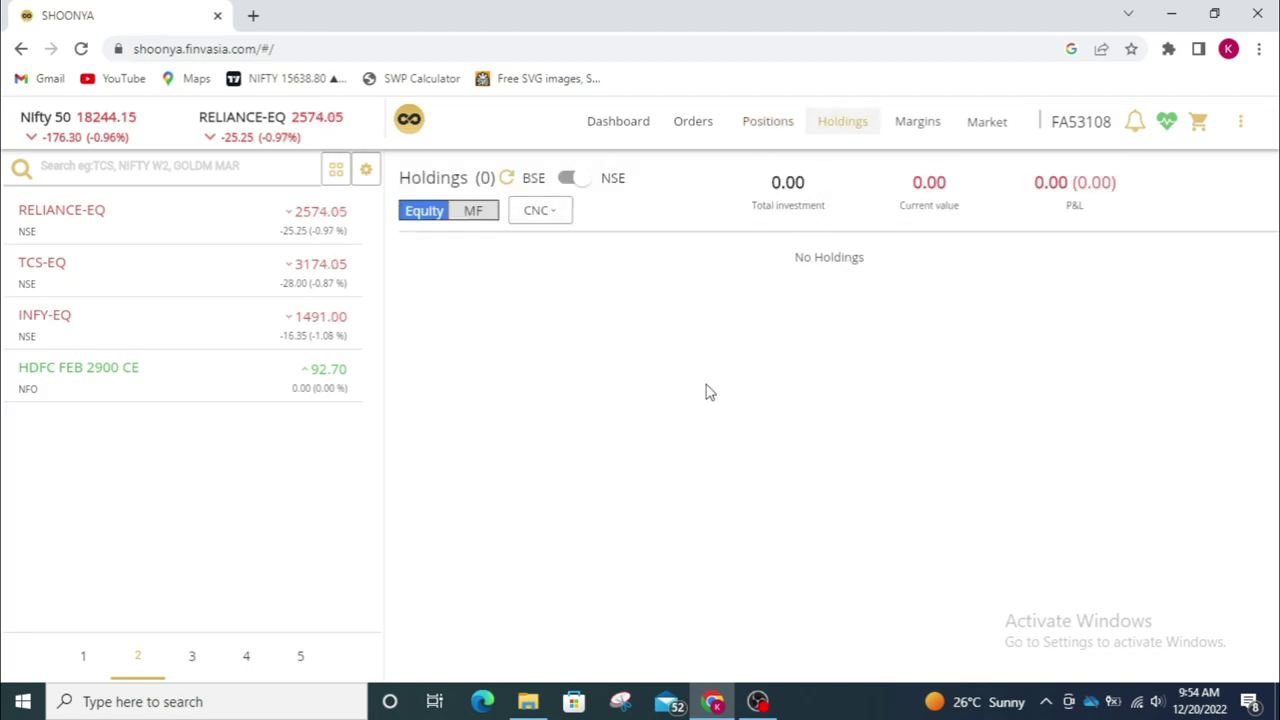
pyautogui.click(912, 127)
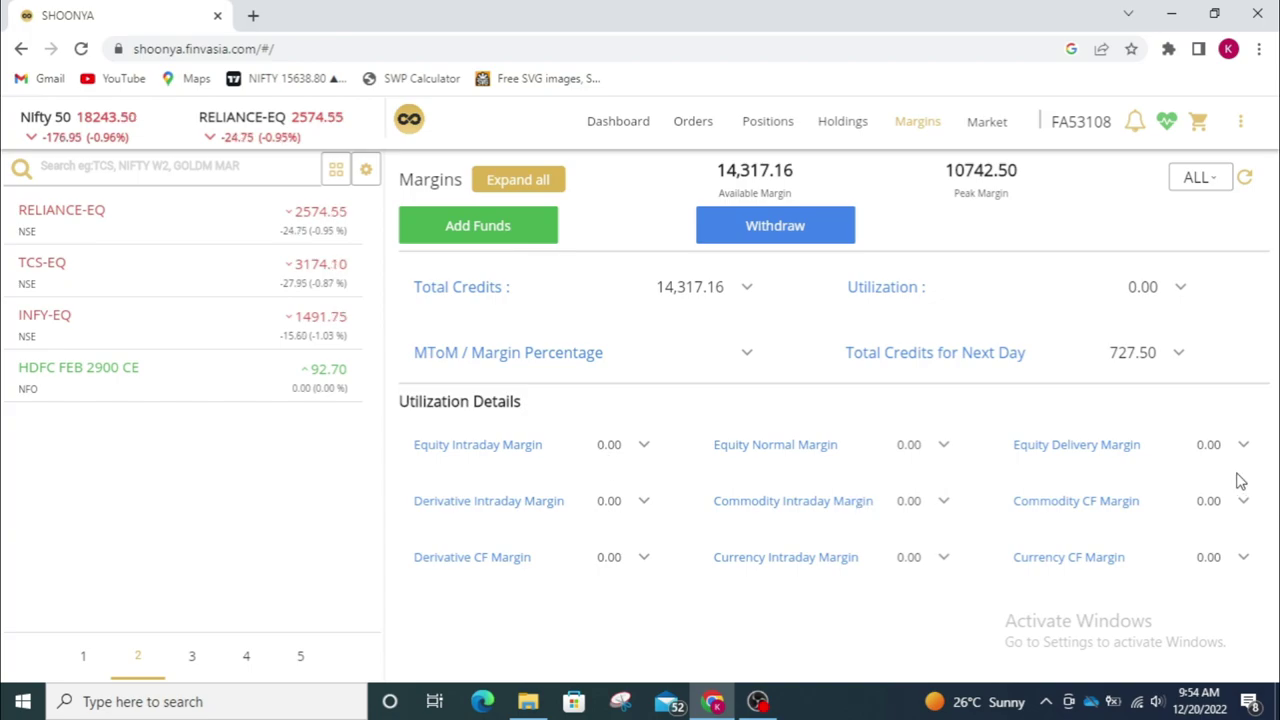
pyautogui.click(527, 180)
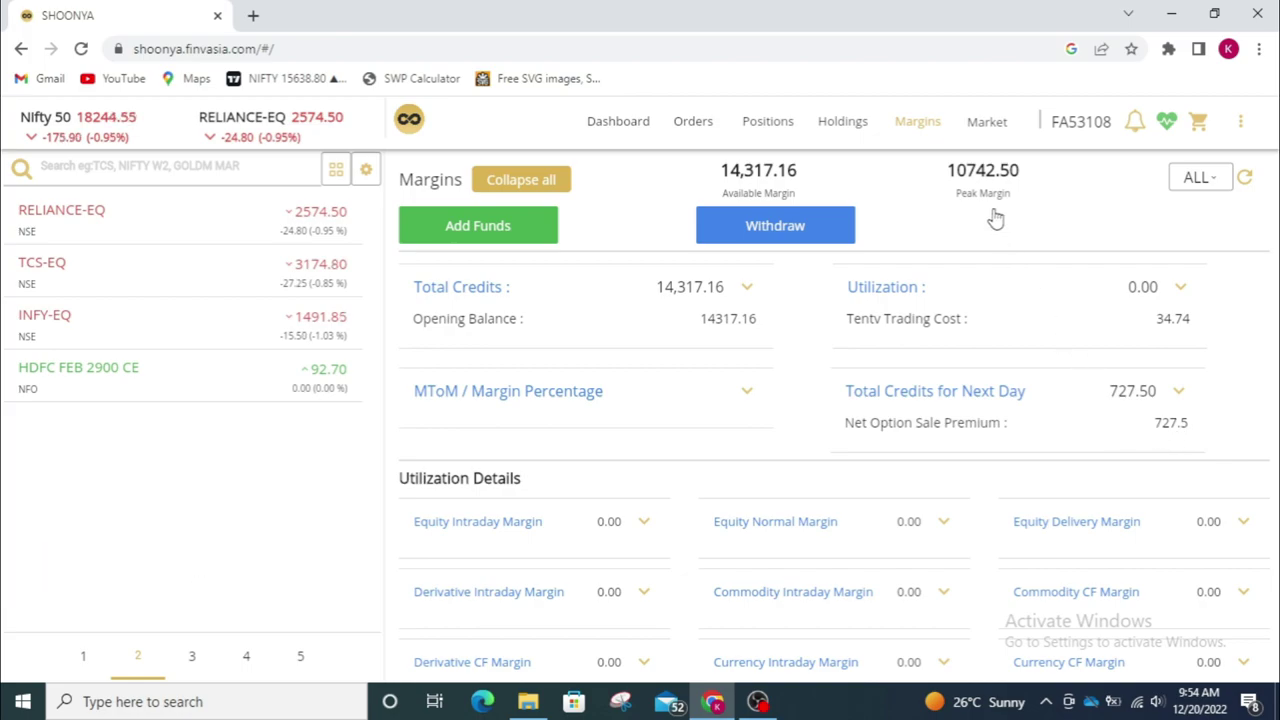
pyautogui.click(987, 137)
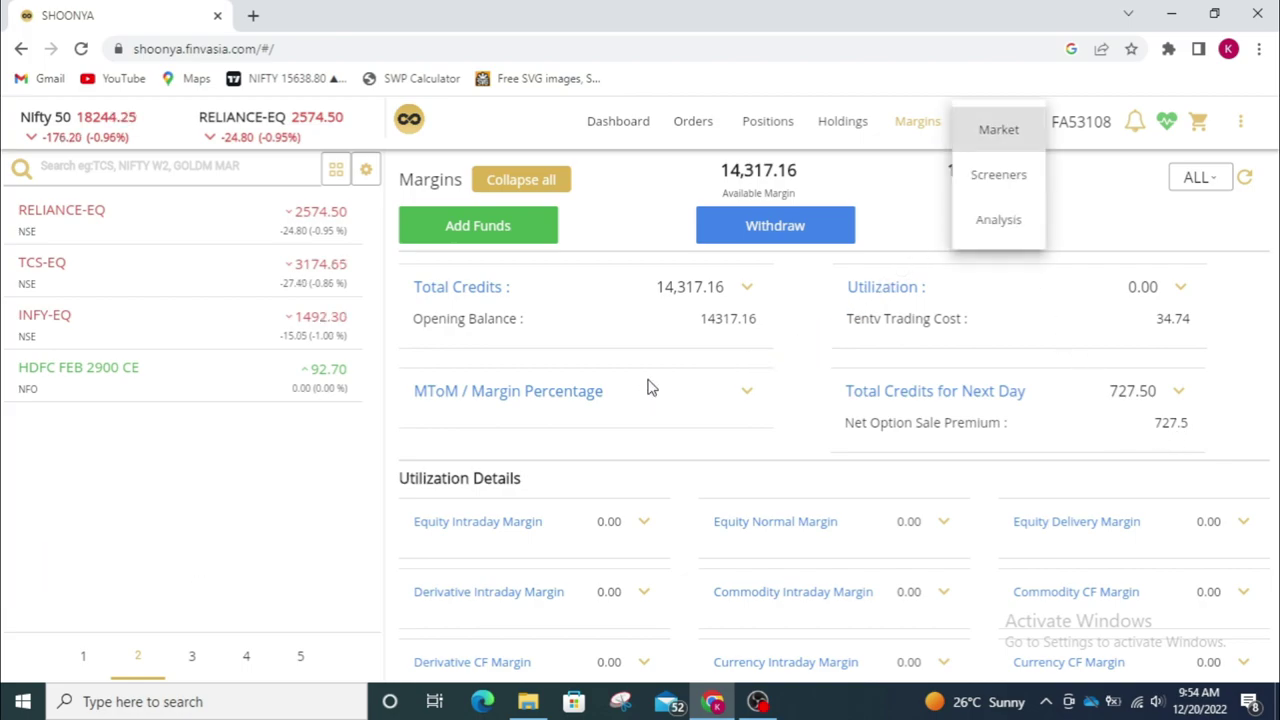
# - Browse the screeners with NIFTY50 and NIFTYSMCAP50 filters, ending on High/Low Breakers
pyautogui.click(996, 175)
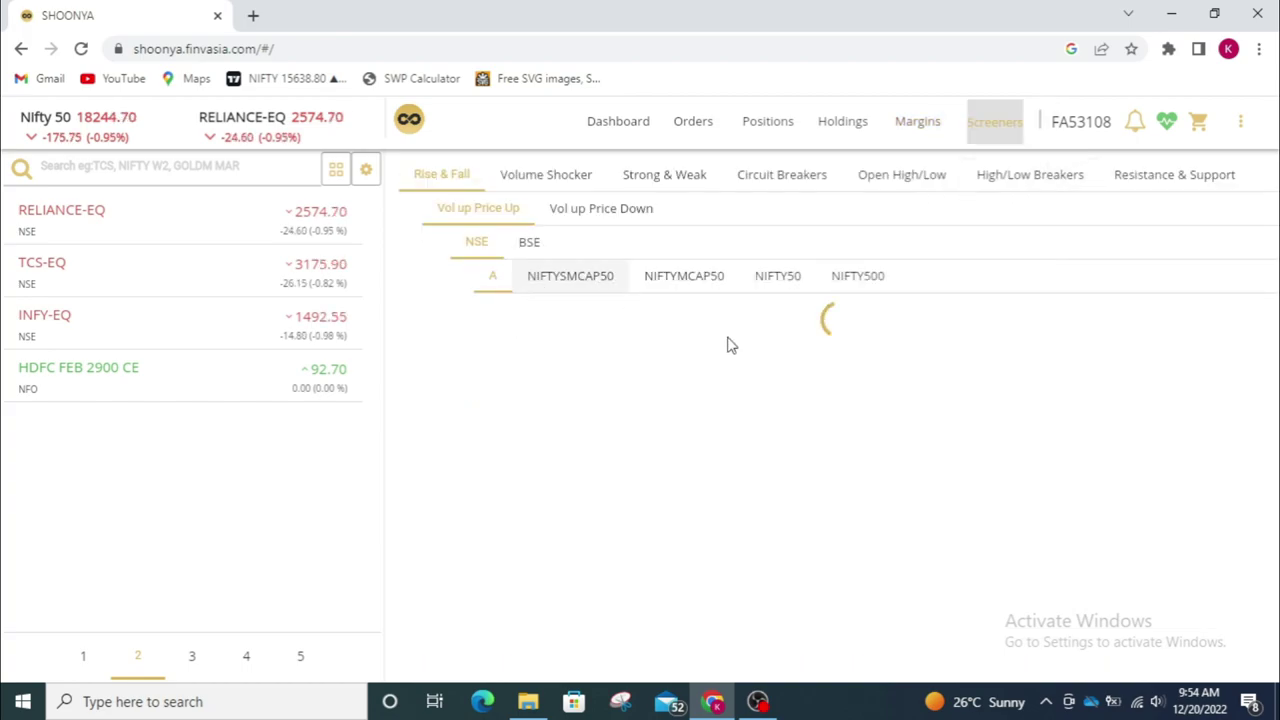
pyautogui.click(779, 280)
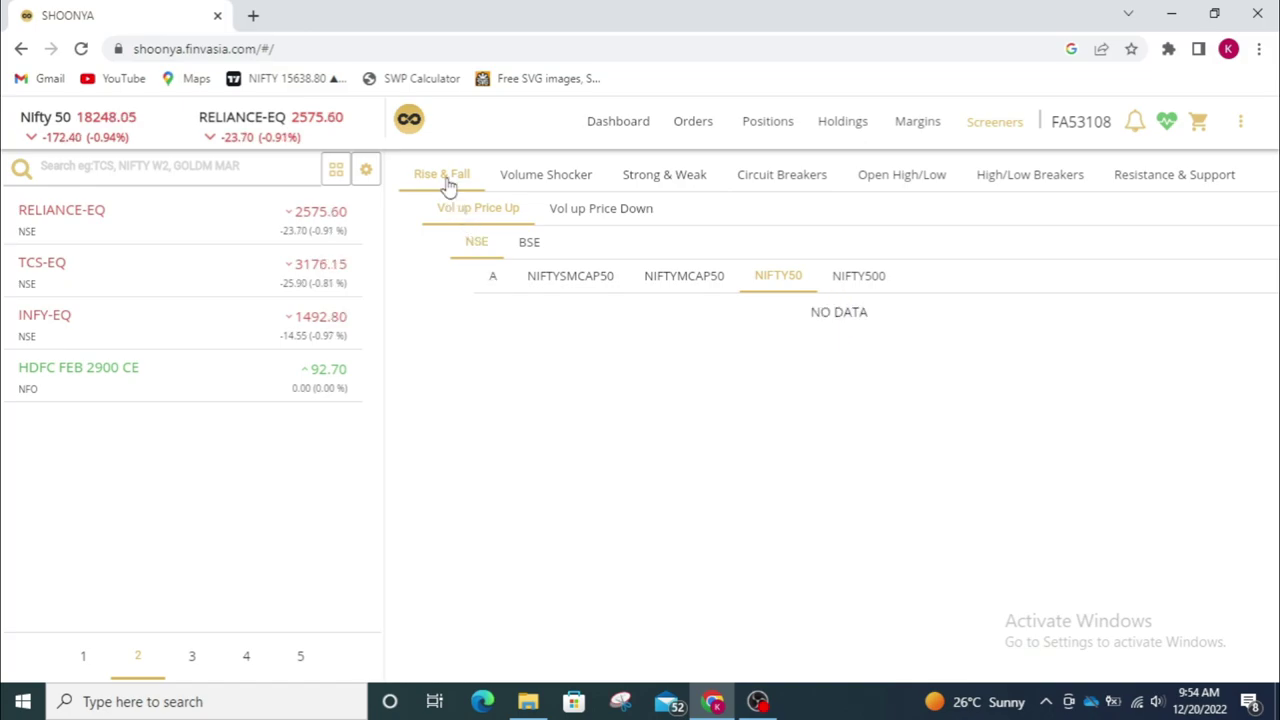
pyautogui.click(563, 284)
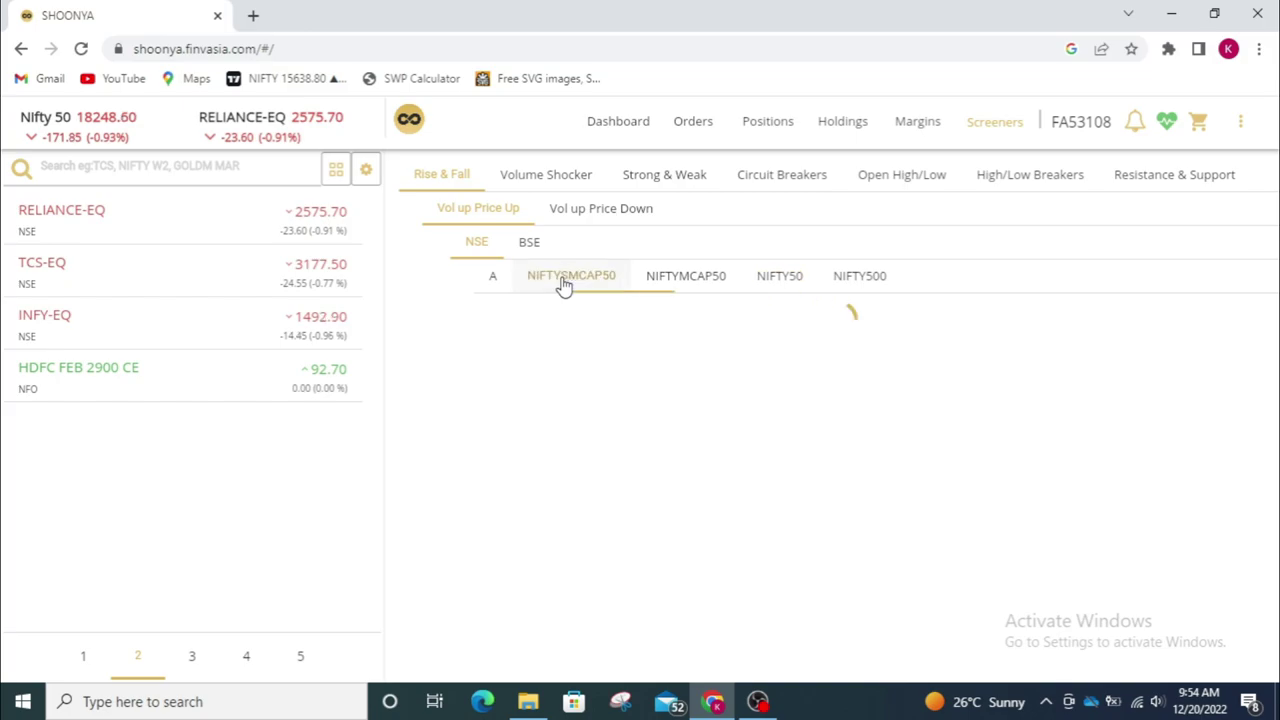
pyautogui.click(537, 180)
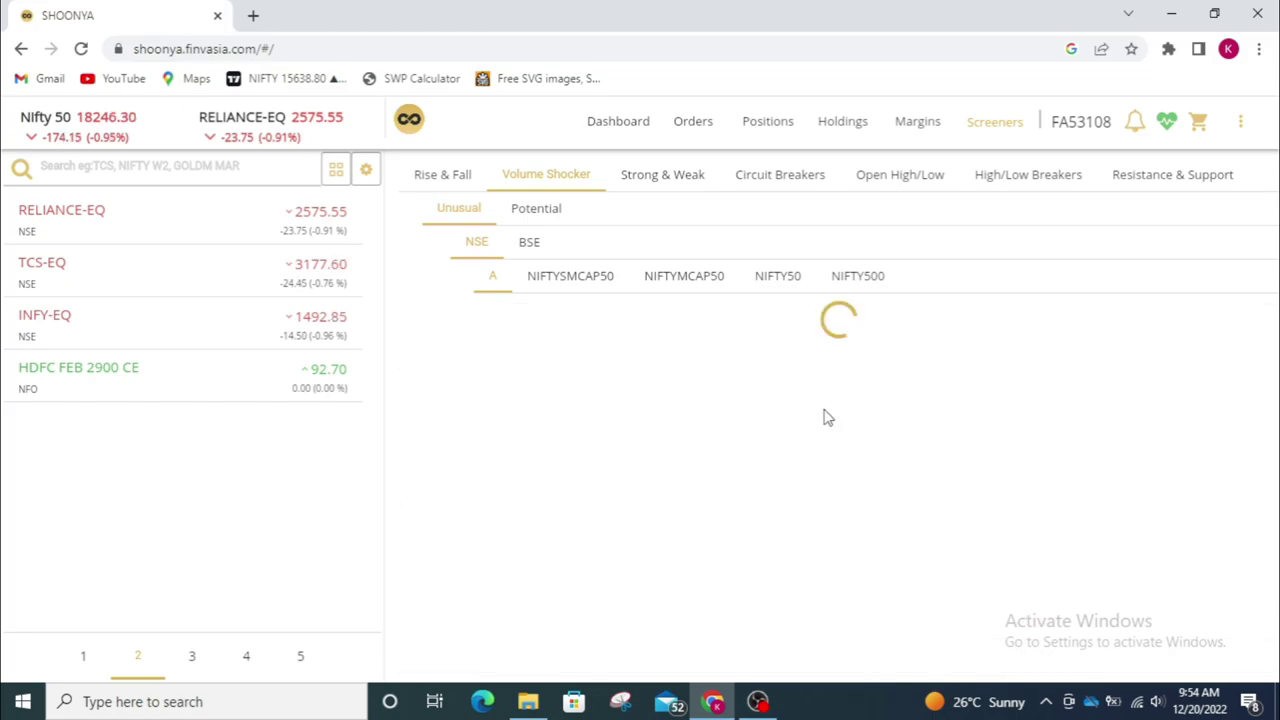
pyautogui.click(780, 278)
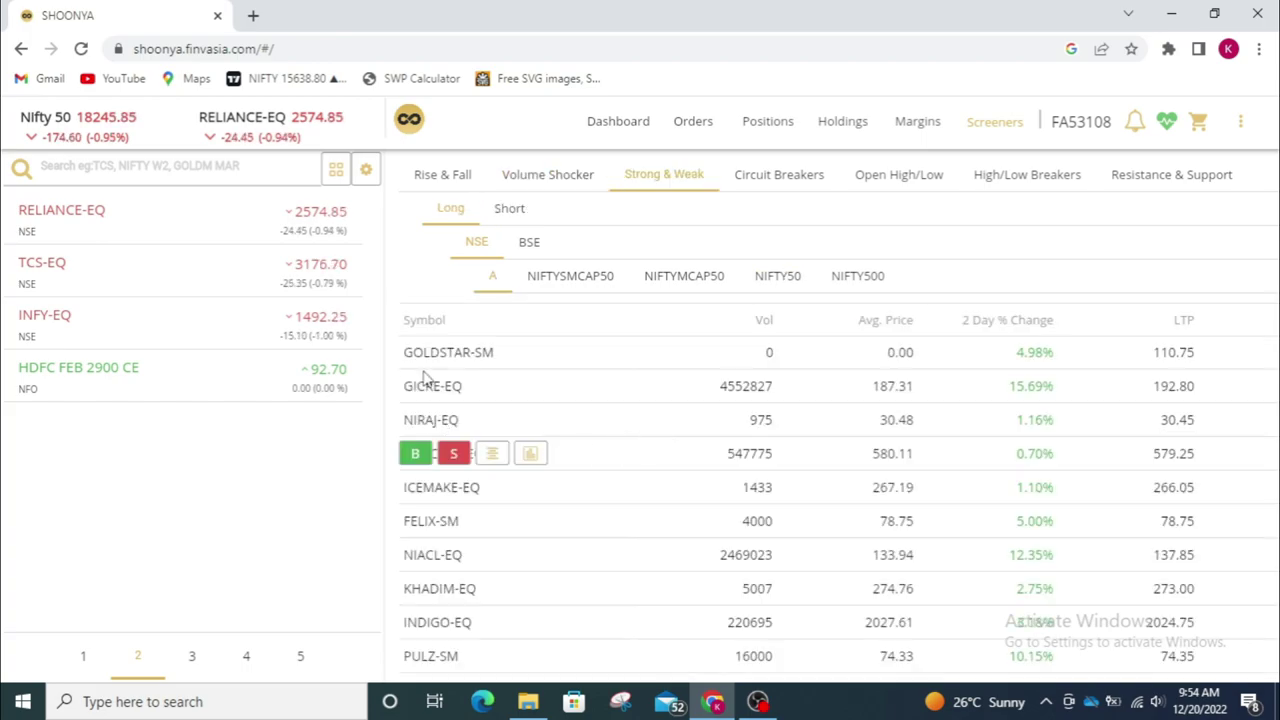
pyautogui.click(920, 186)
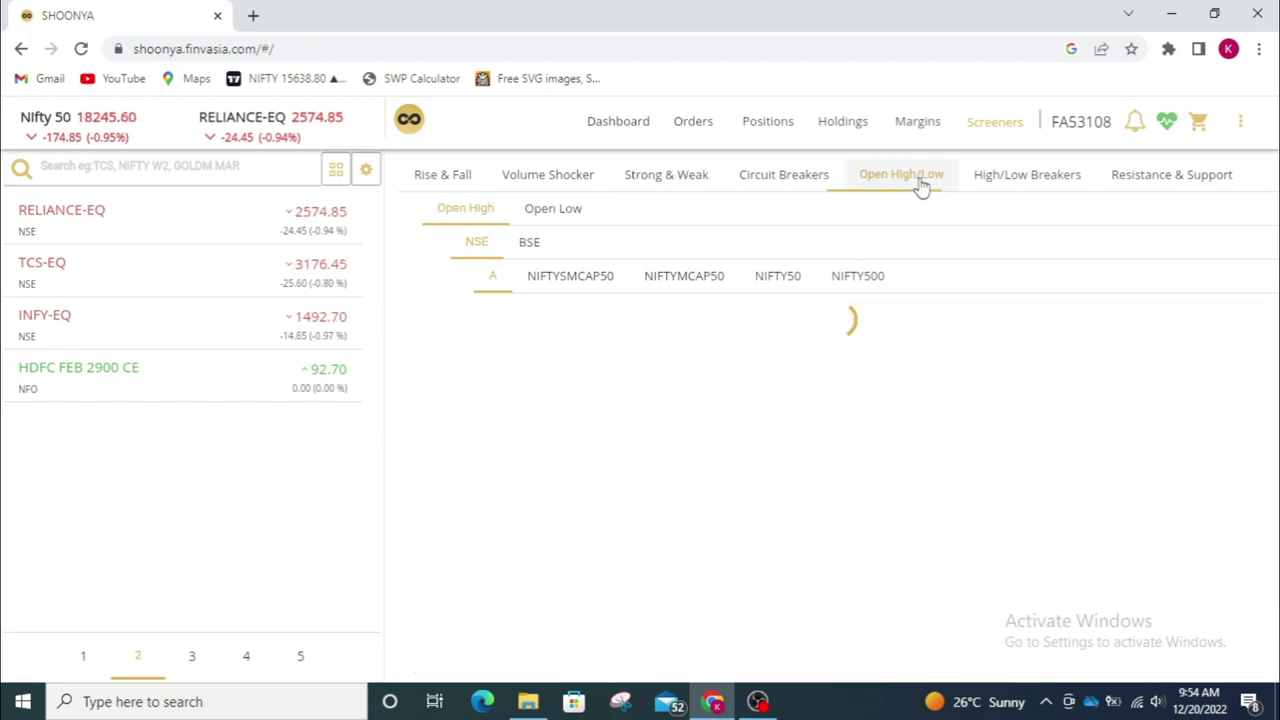
pyautogui.click(1028, 190)
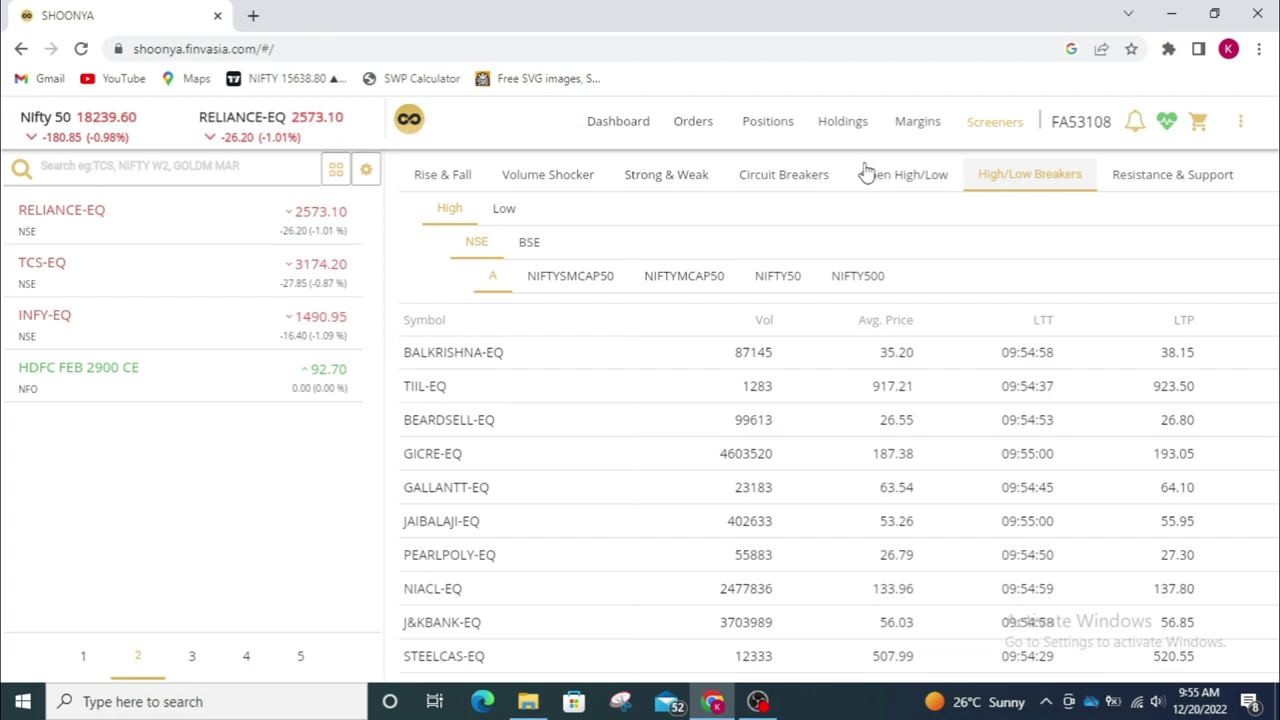
pyautogui.click(993, 128)
# - Open the Long Short Build Up analysis on its Short Buildup tab
pyautogui.click(1010, 224)
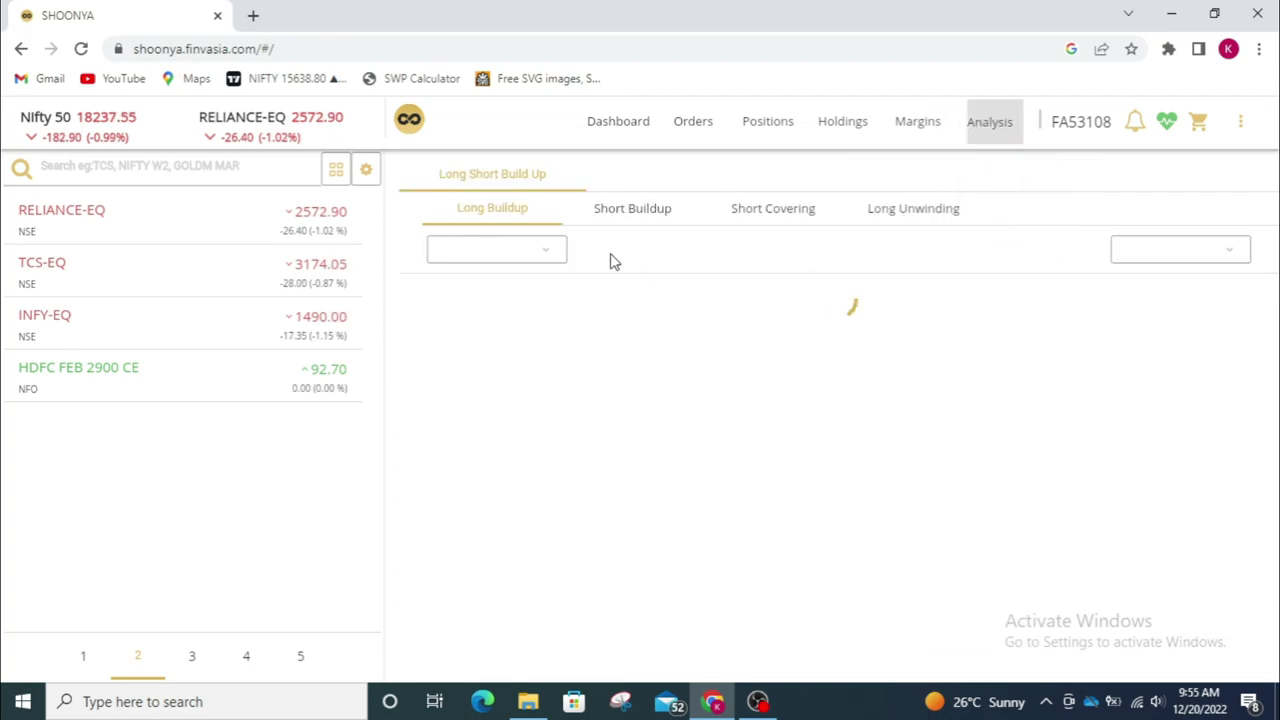
pyautogui.click(666, 222)
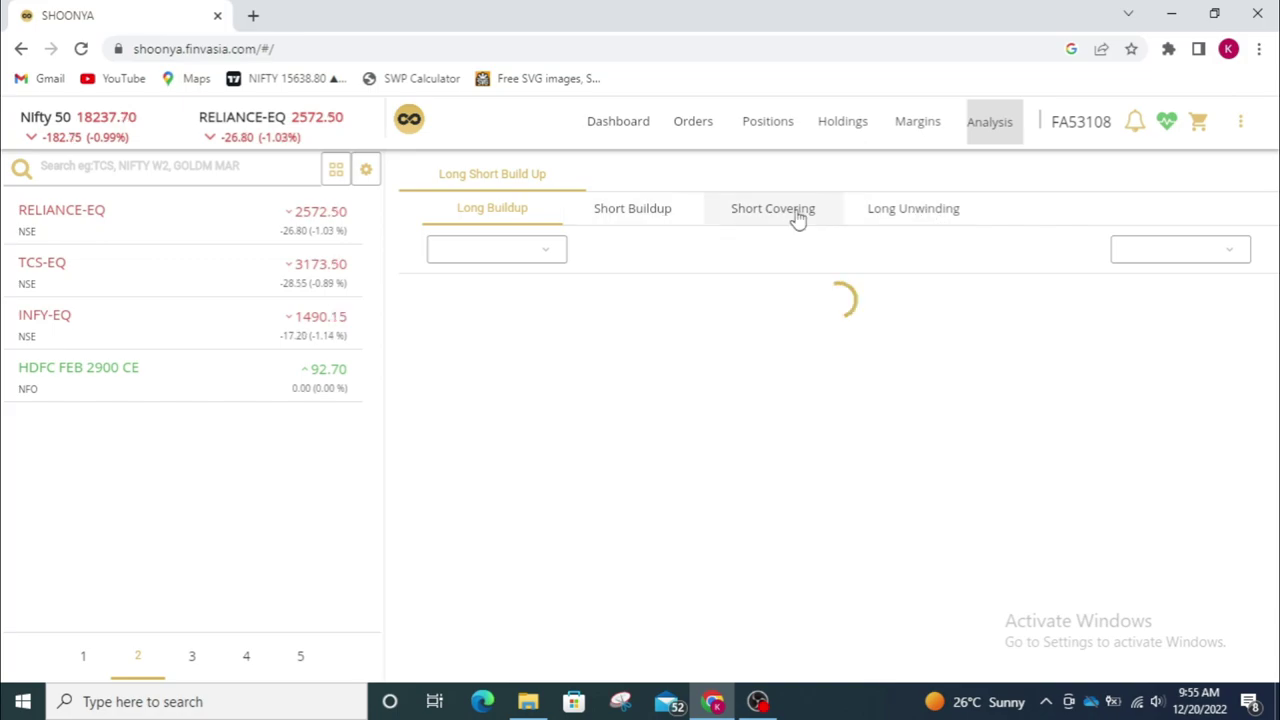
pyautogui.click(627, 212)
pyautogui.click(523, 252)
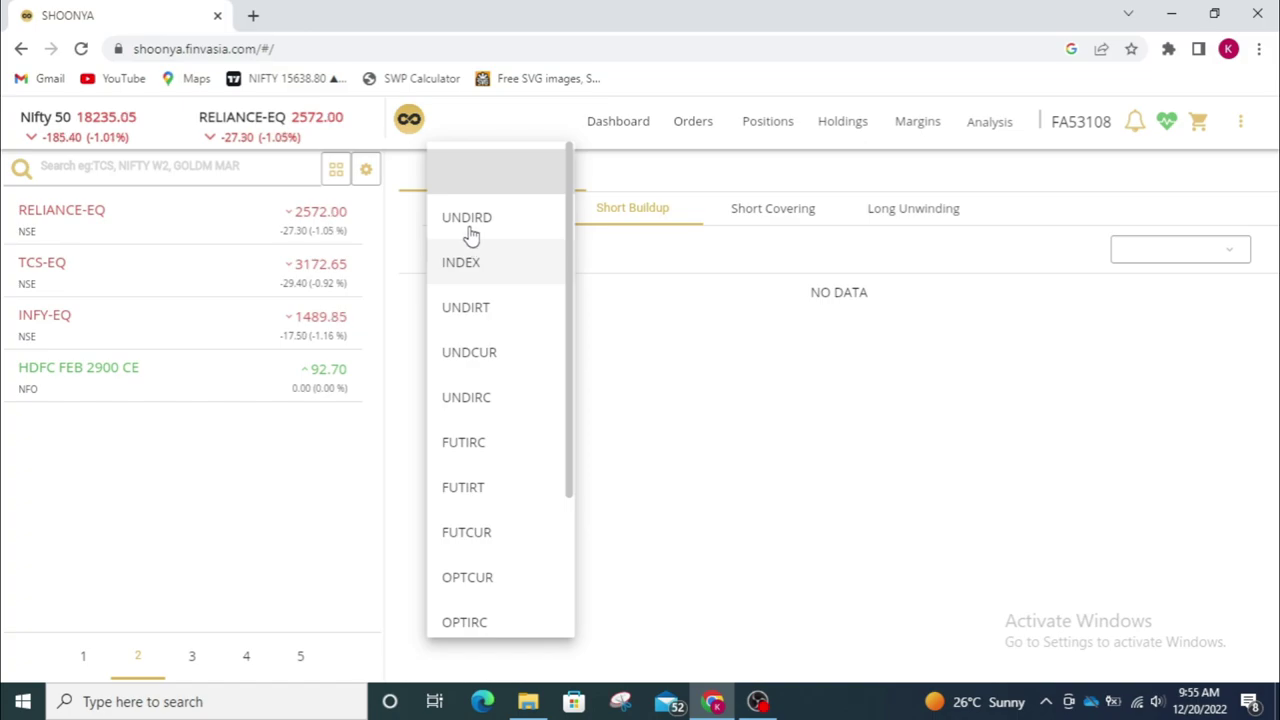
pyautogui.scroll(-2, 503, 477)
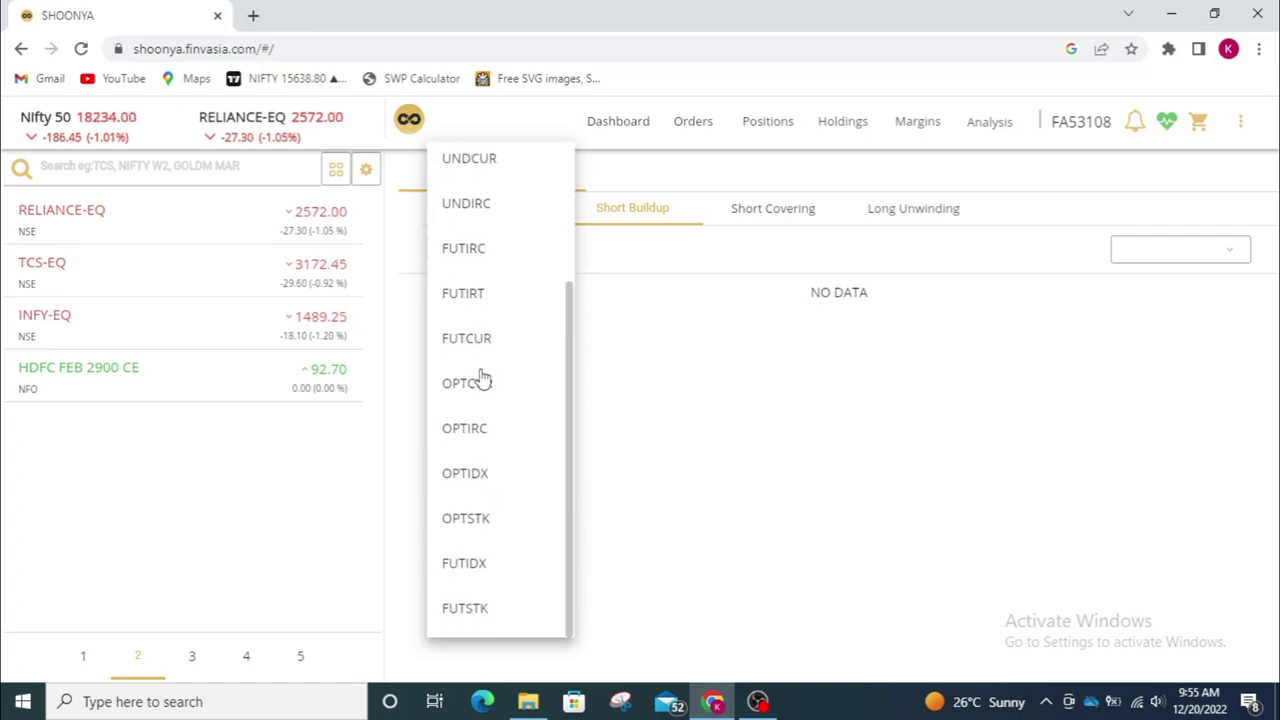
pyautogui.scroll(2, 481, 377)
pyautogui.scroll(1, 490, 370)
pyautogui.scroll(-3, 500, 375)
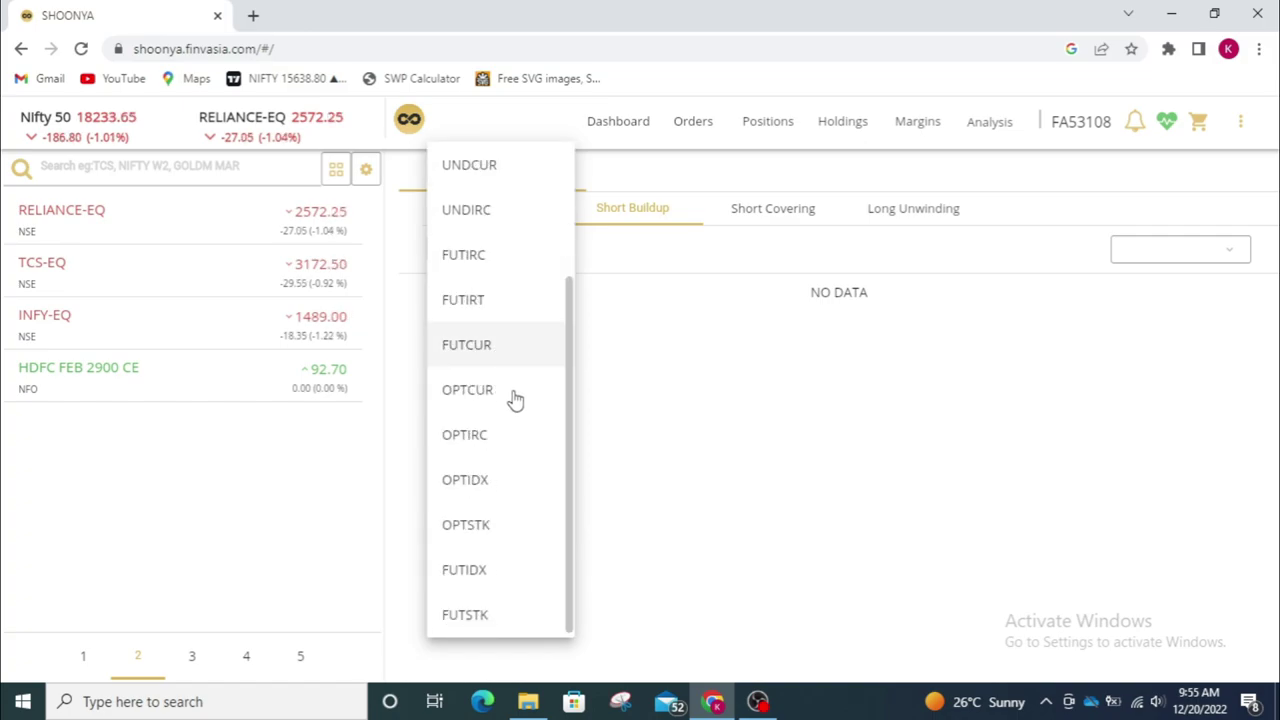
# - Filter Short Buildup to FUTIDX with 29-DEC-2022 expiry, then return to the Dashboard
pyautogui.click(510, 587)
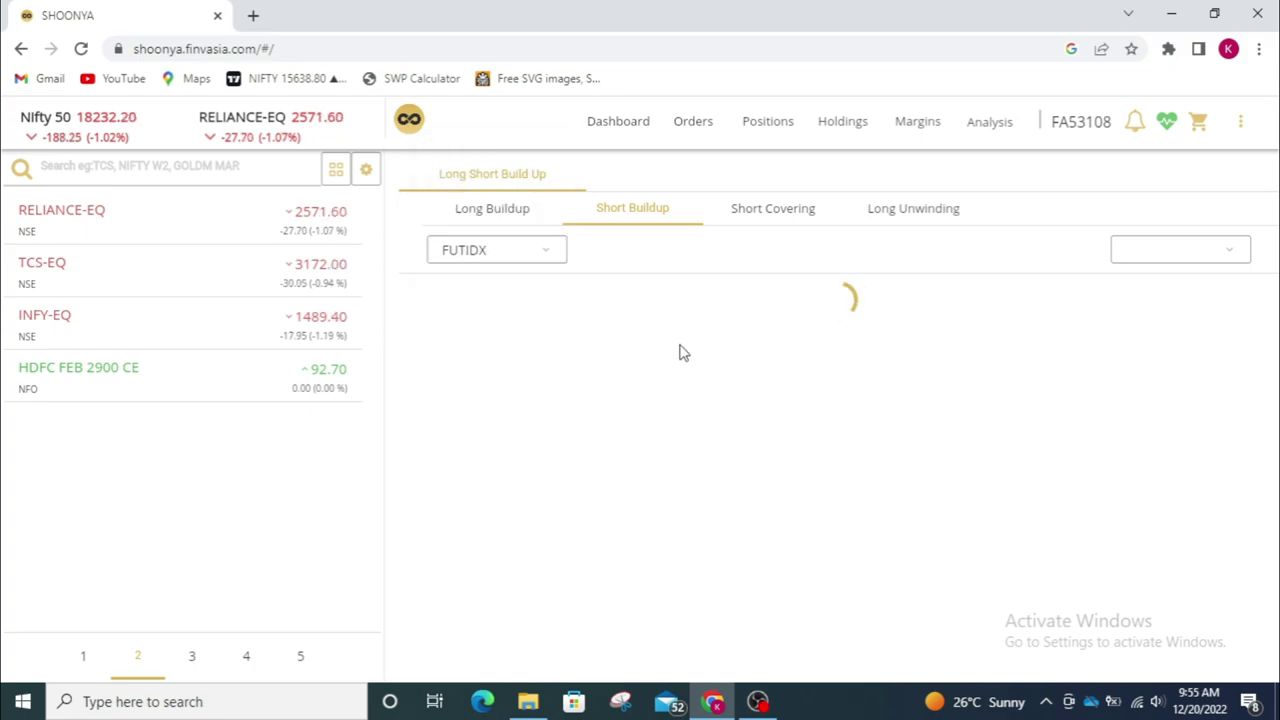
pyautogui.click(1185, 258)
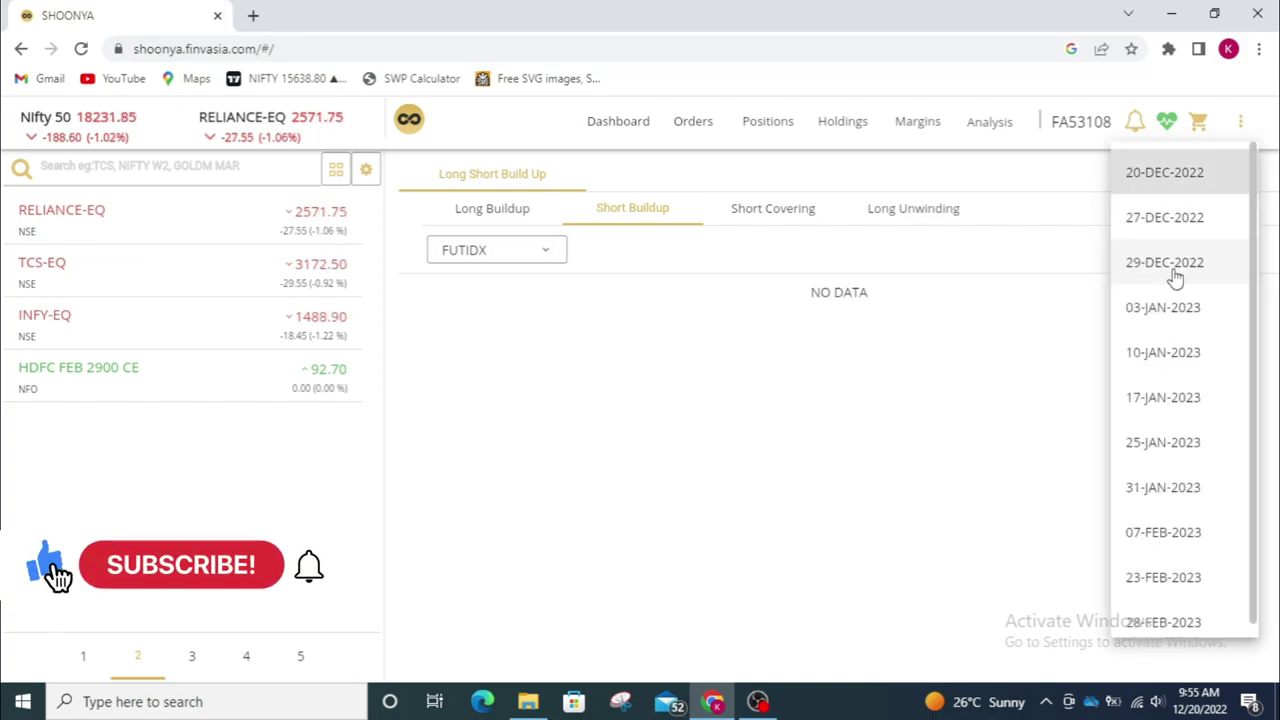
pyautogui.click(1175, 270)
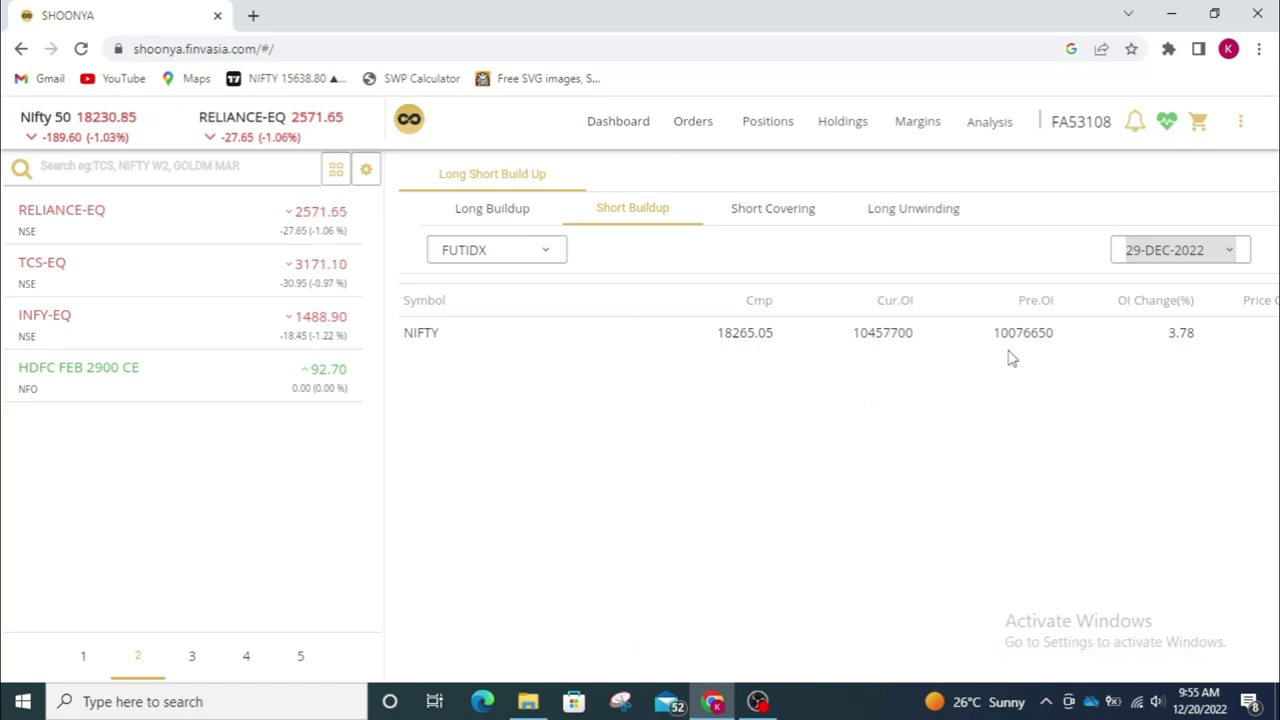
pyautogui.click(610, 125)
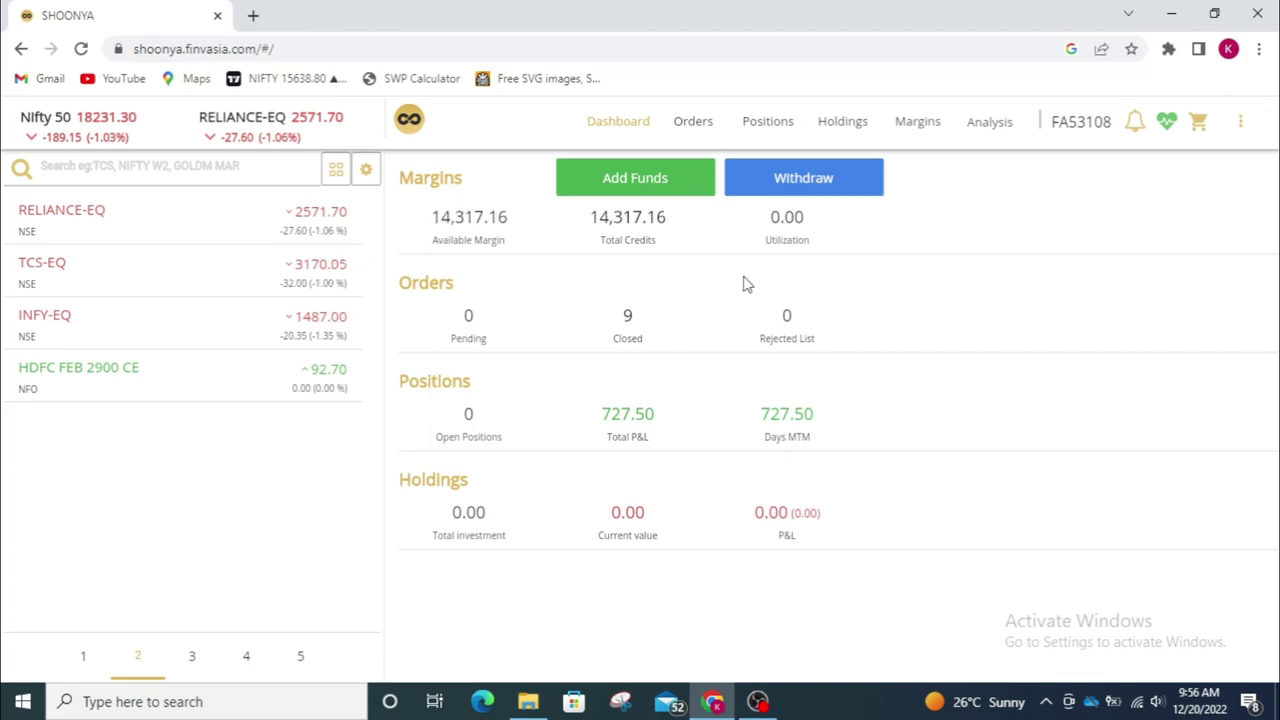
# - On the profile settings page, switch to Dark Theme and expand Connection and Order Preference
pyautogui.click(1100, 126)
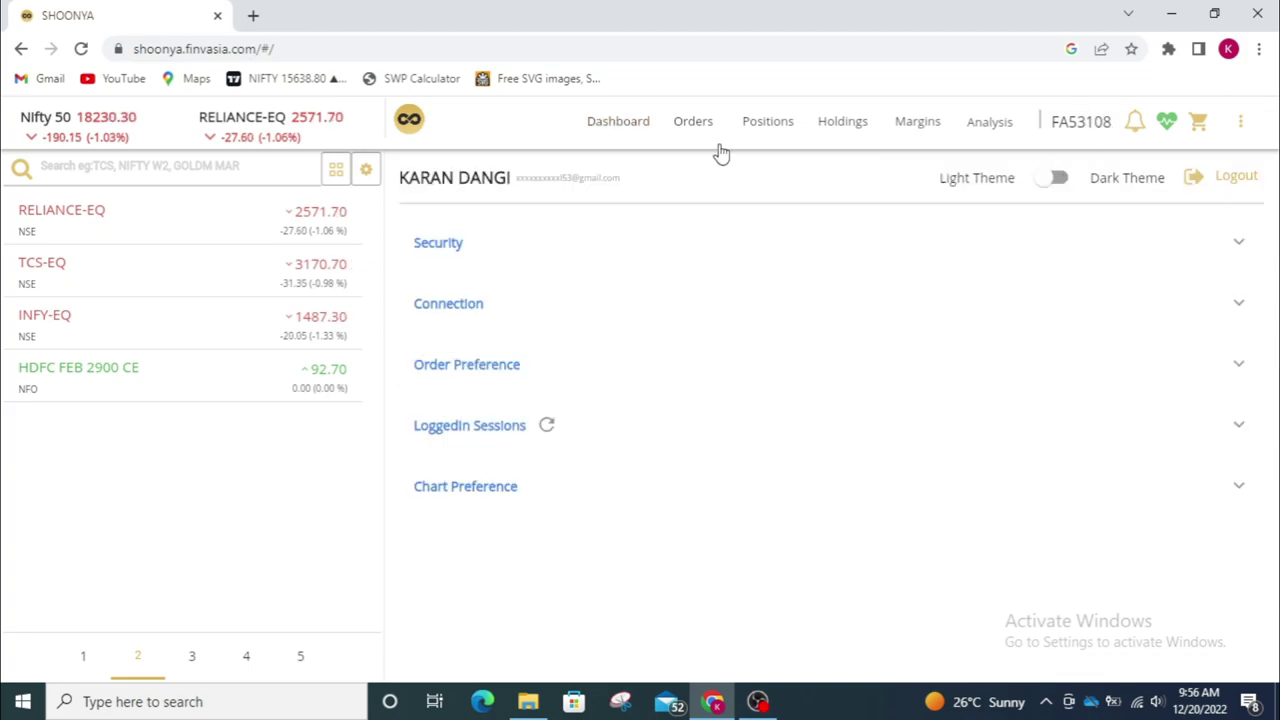
pyautogui.click(1057, 177)
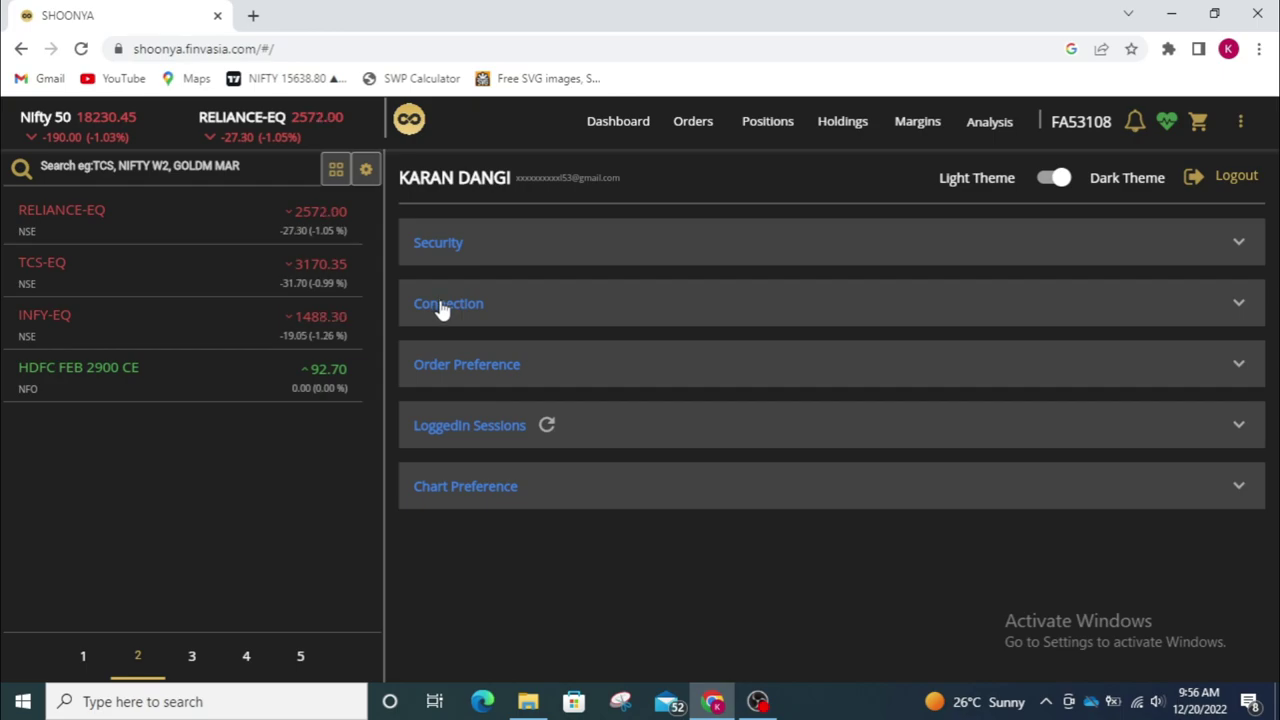
pyautogui.click(443, 311)
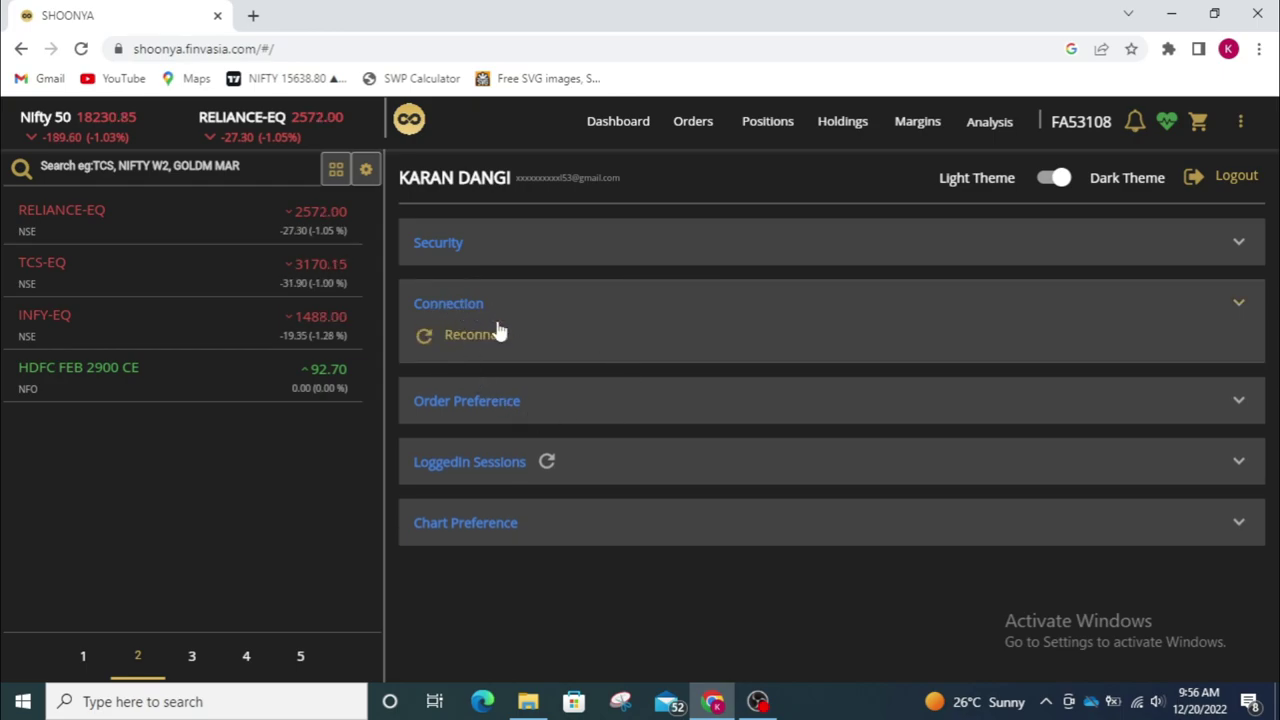
pyautogui.click(493, 408)
# - Make MIS the default product and LIMIT the default order type
pyautogui.scroll(-2, 569, 462)
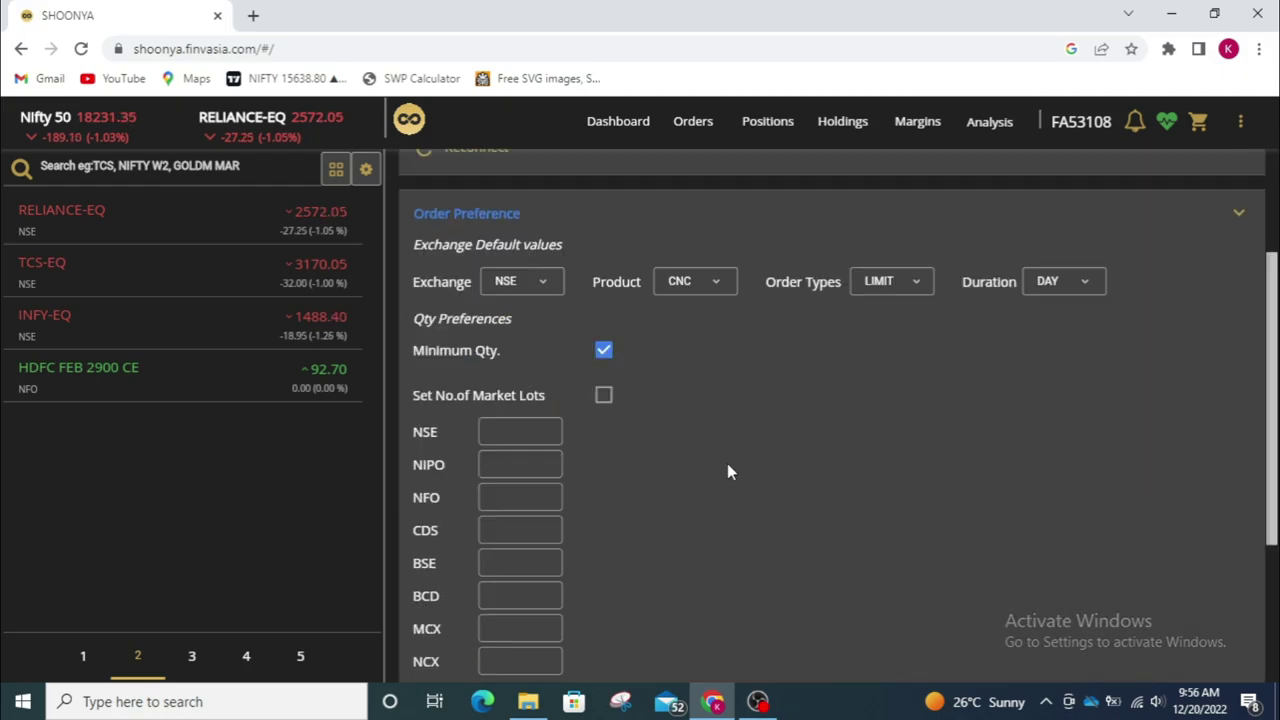
pyautogui.click(707, 286)
pyautogui.click(698, 326)
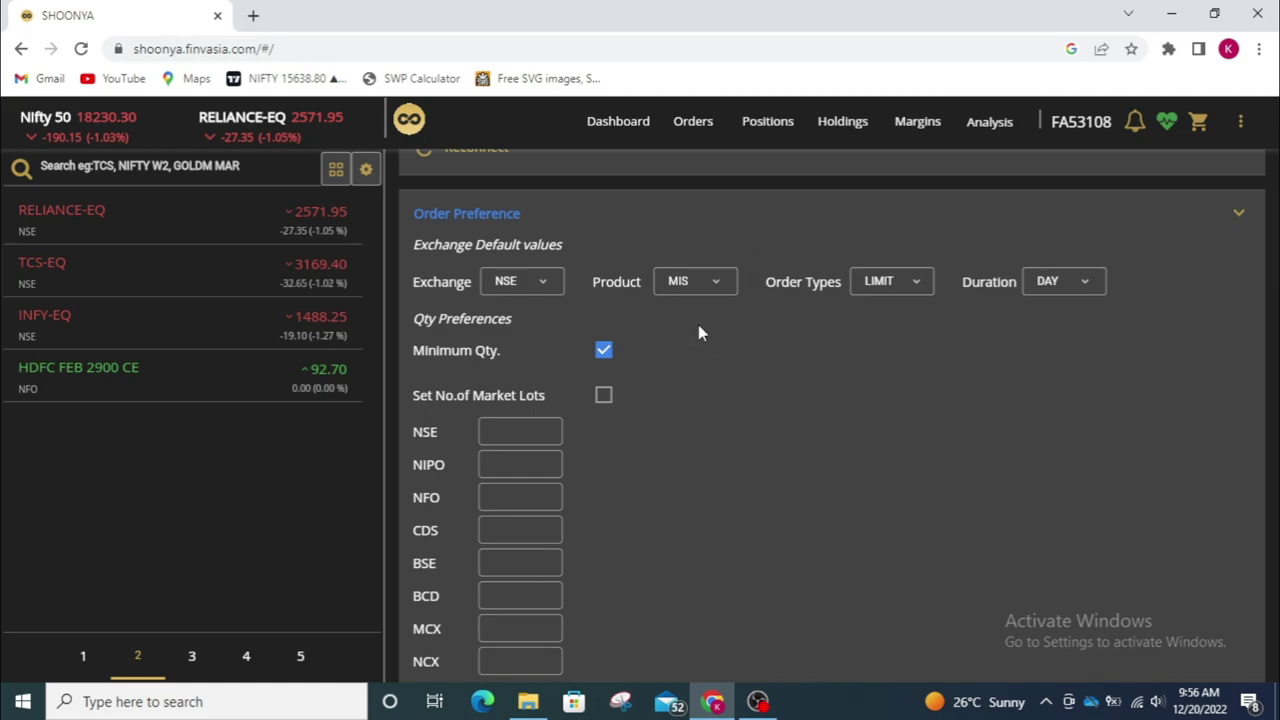
pyautogui.click(891, 290)
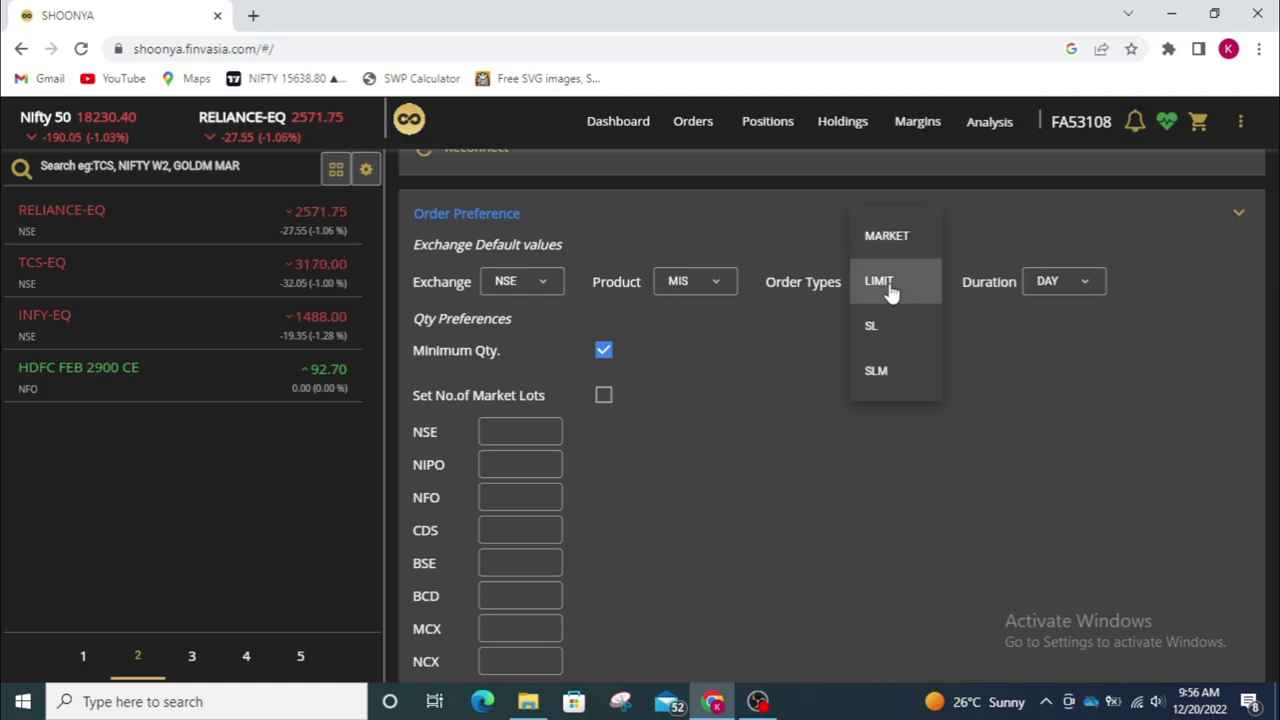
pyautogui.click(1057, 330)
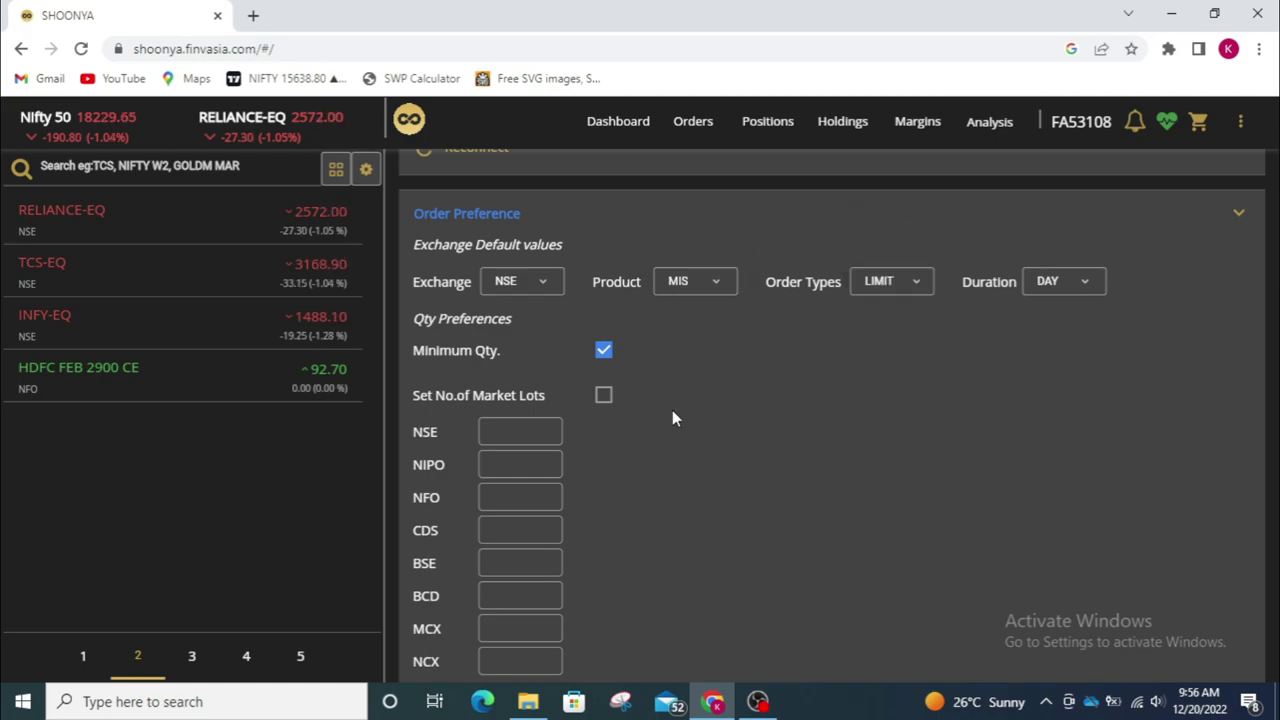
# - Set the quantity preference to 1 NSE market lot and apply the order preferences
pyautogui.scroll(-1, 518, 466)
pyautogui.click(528, 336)
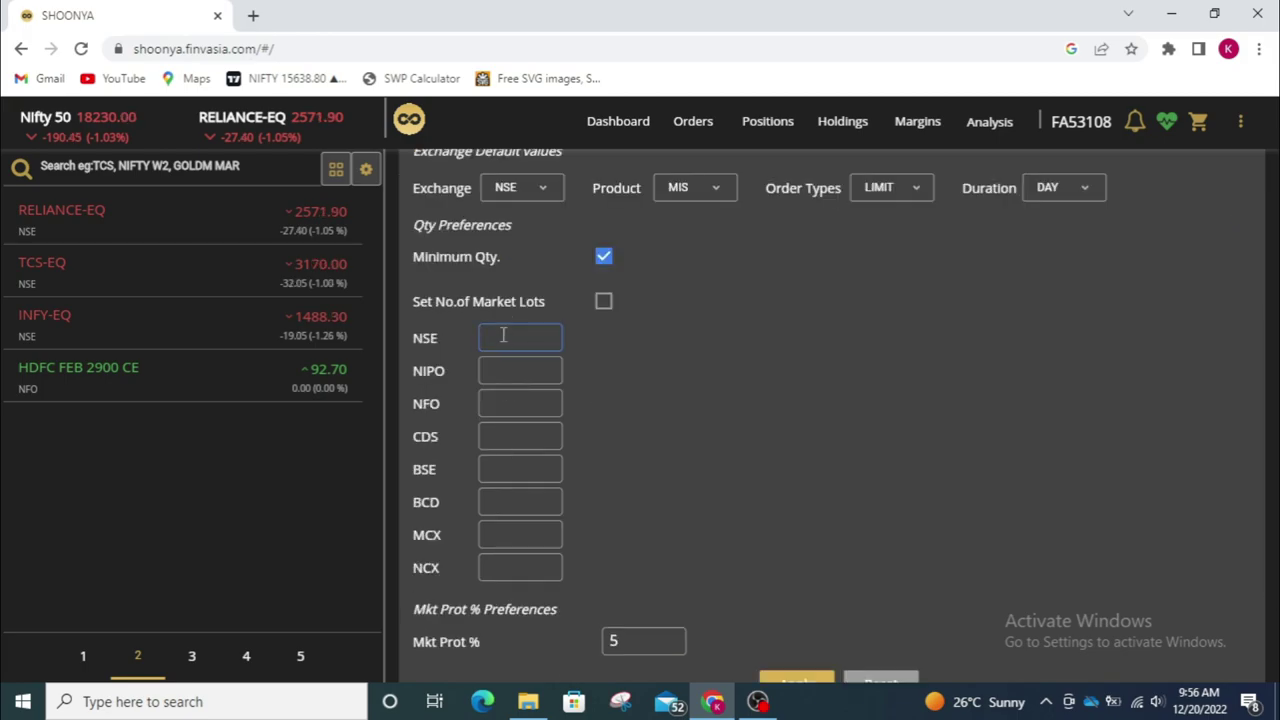
pyautogui.click(599, 308)
pyautogui.click(522, 333)
pyautogui.scroll(-2, 651, 404)
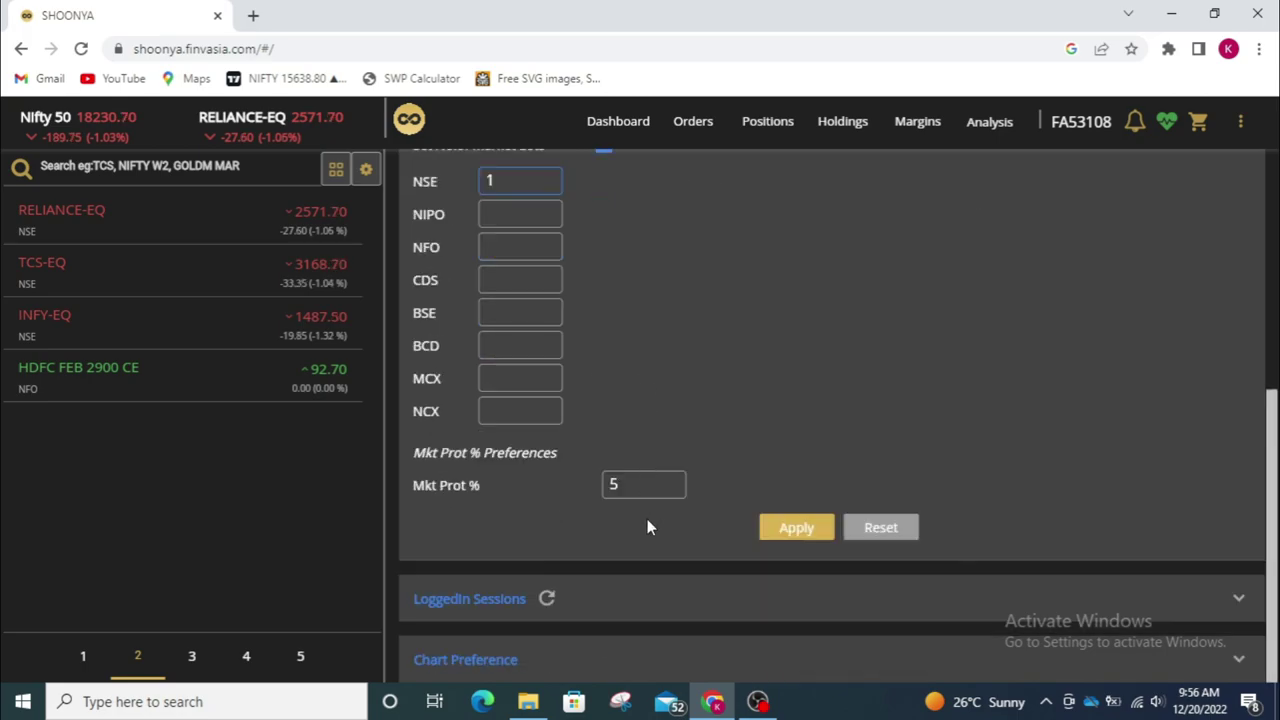
pyautogui.click(613, 486)
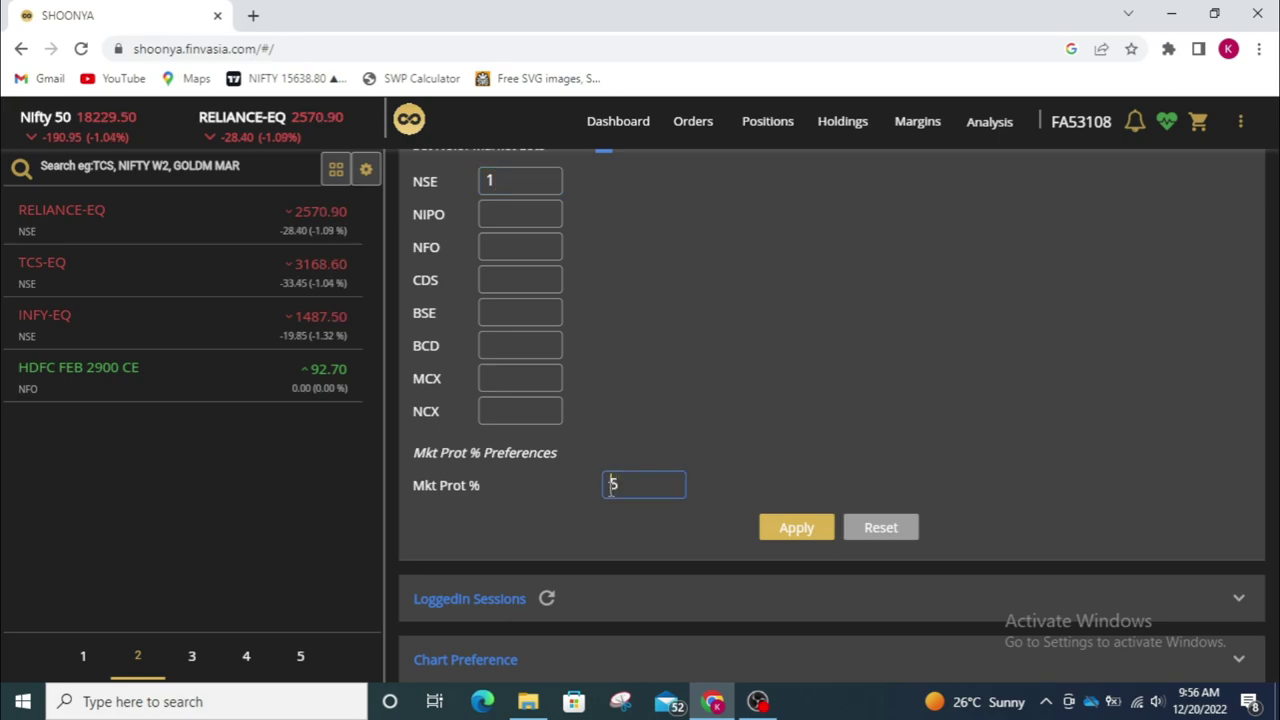
pyautogui.click(797, 538)
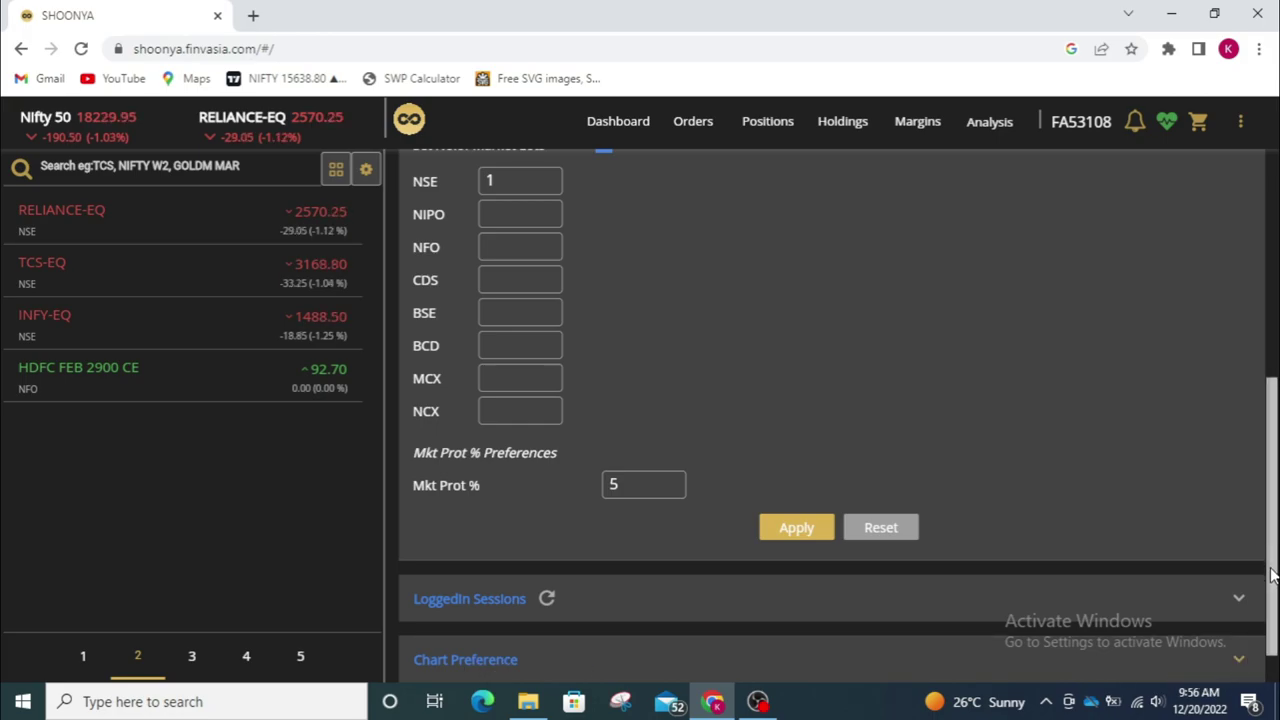
# - Switch the chart preference from TradingView to ChartIQ
pyautogui.scroll(-1, 643, 622)
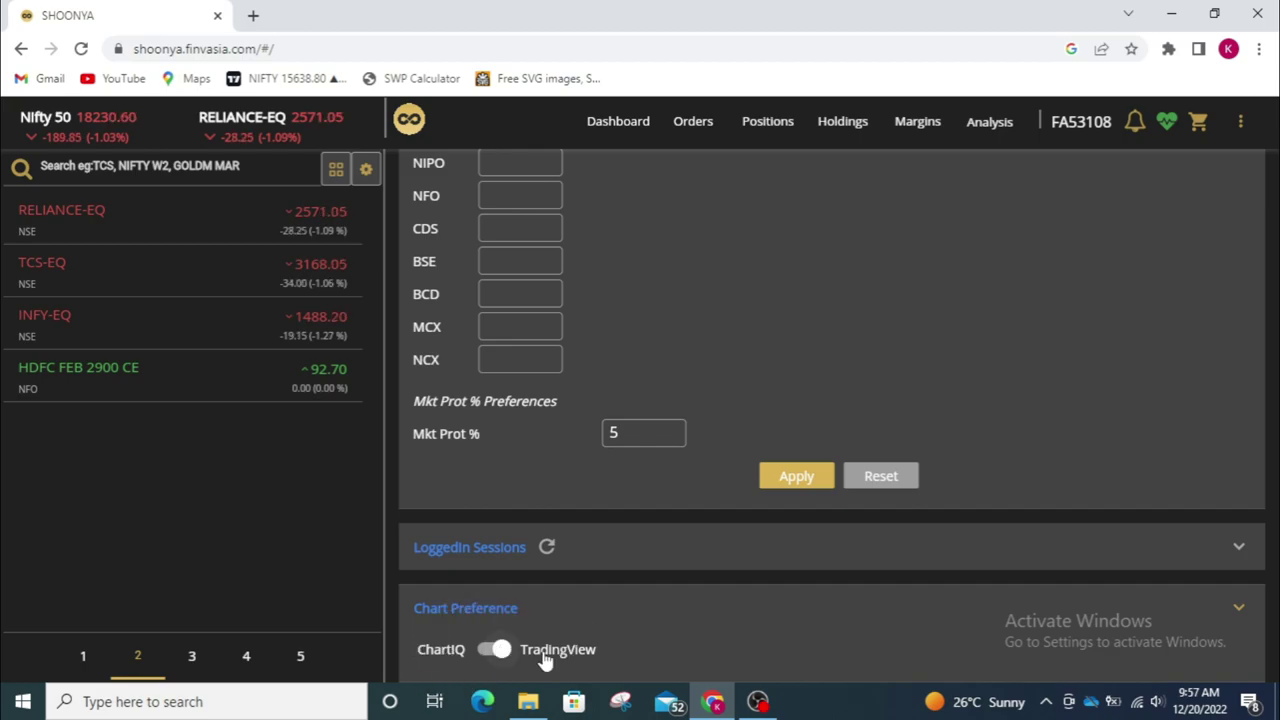
pyautogui.click(499, 652)
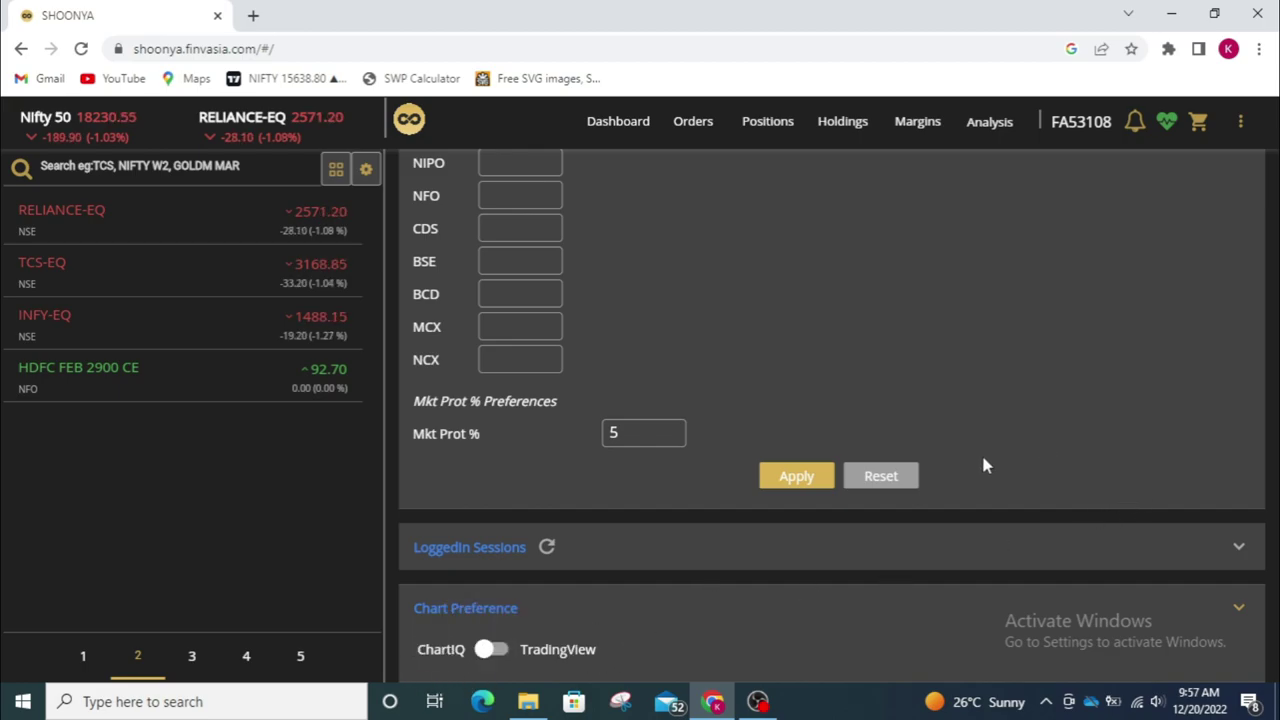
pyautogui.scroll(2, 888, 301)
pyautogui.scroll(3, 874, 260)
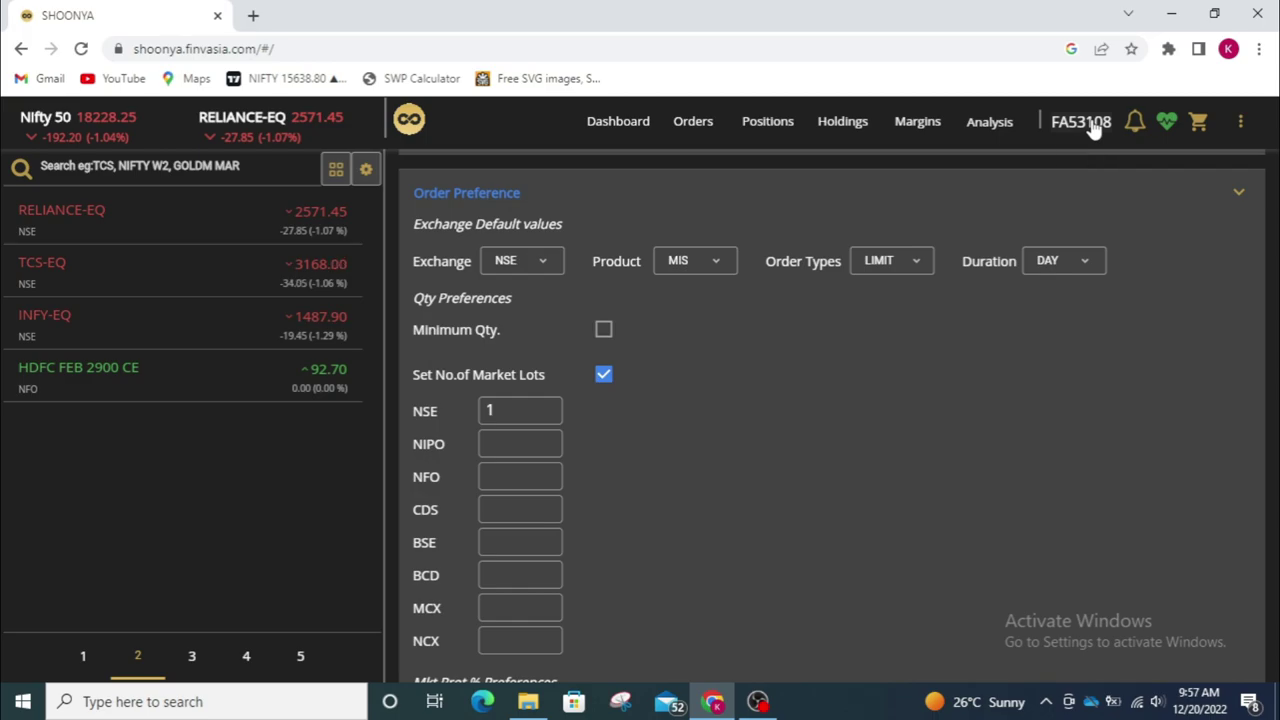
pyautogui.scroll(2, 1112, 205)
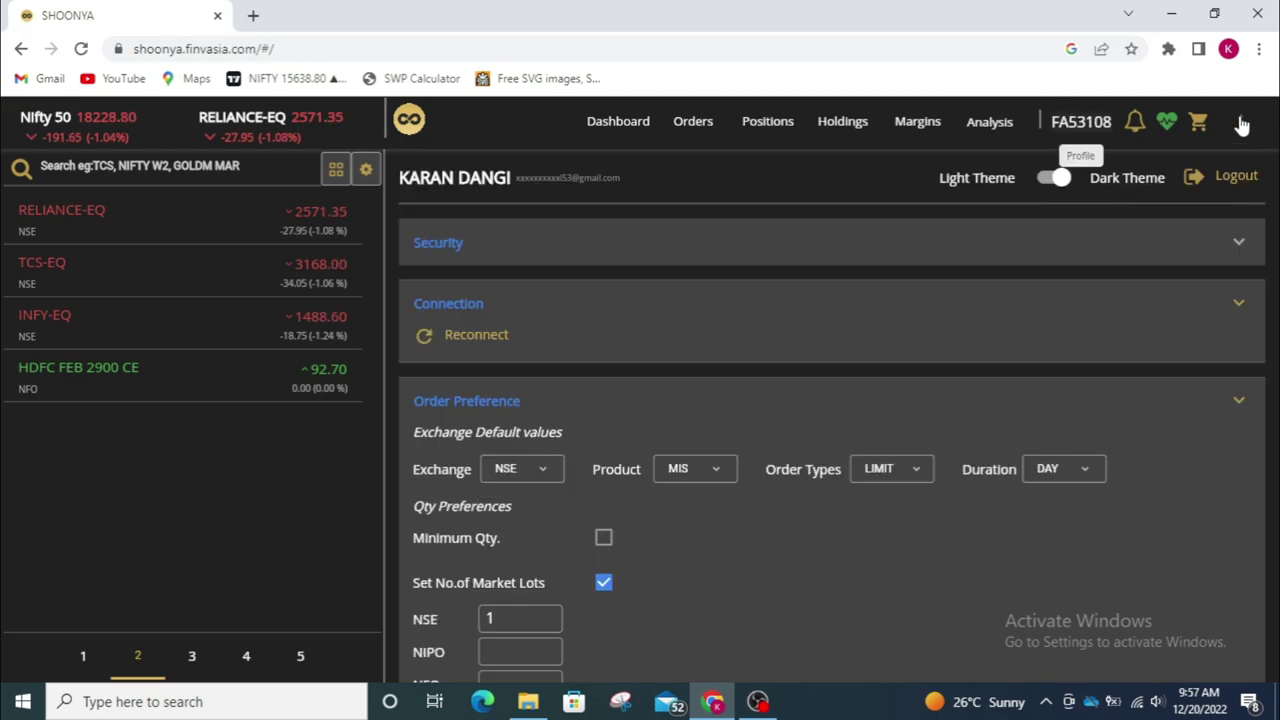
pyautogui.moveTo(1198, 121)
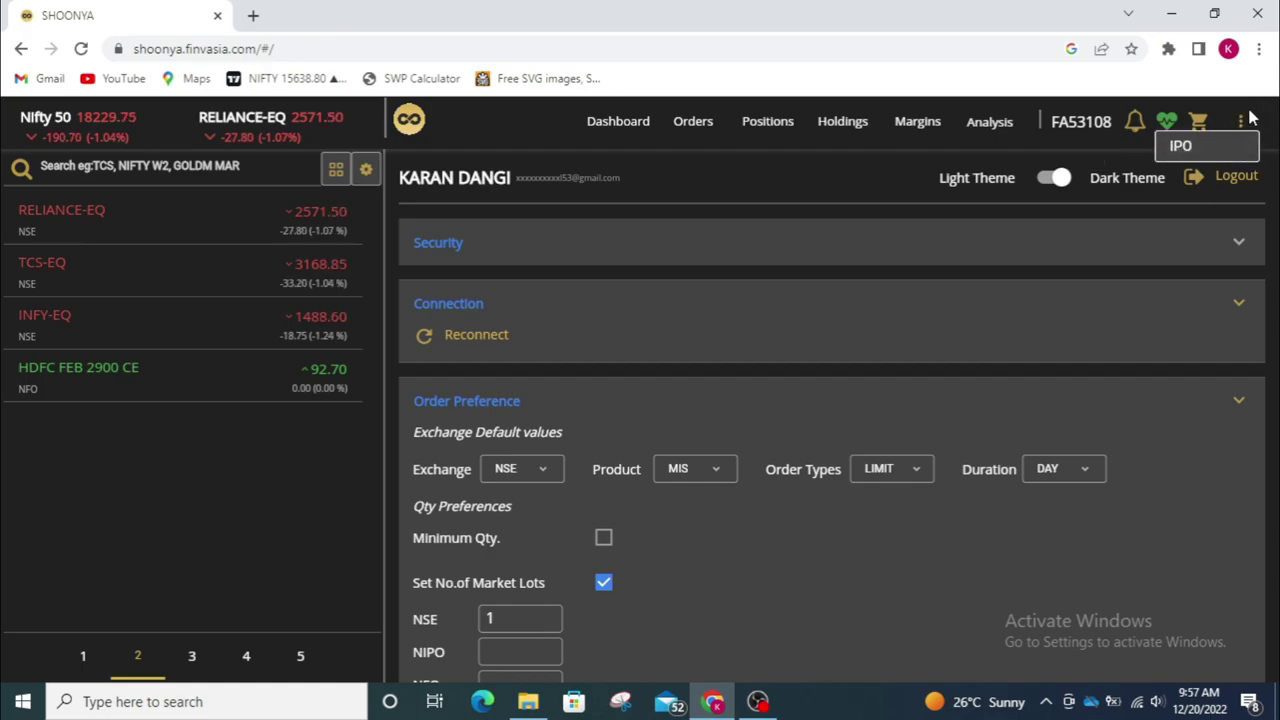
# - Create a new basket named 'adada'
pyautogui.click(1199, 121)
pyautogui.click(457, 215)
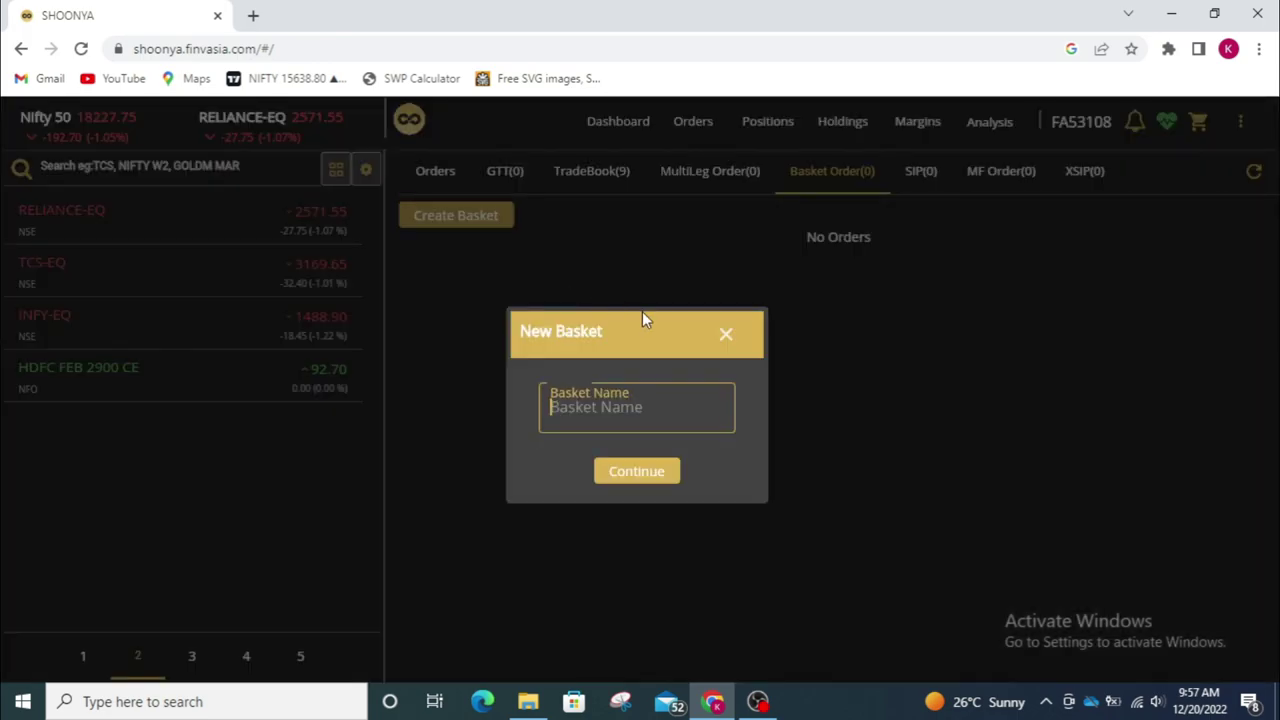
pyautogui.write('adada')
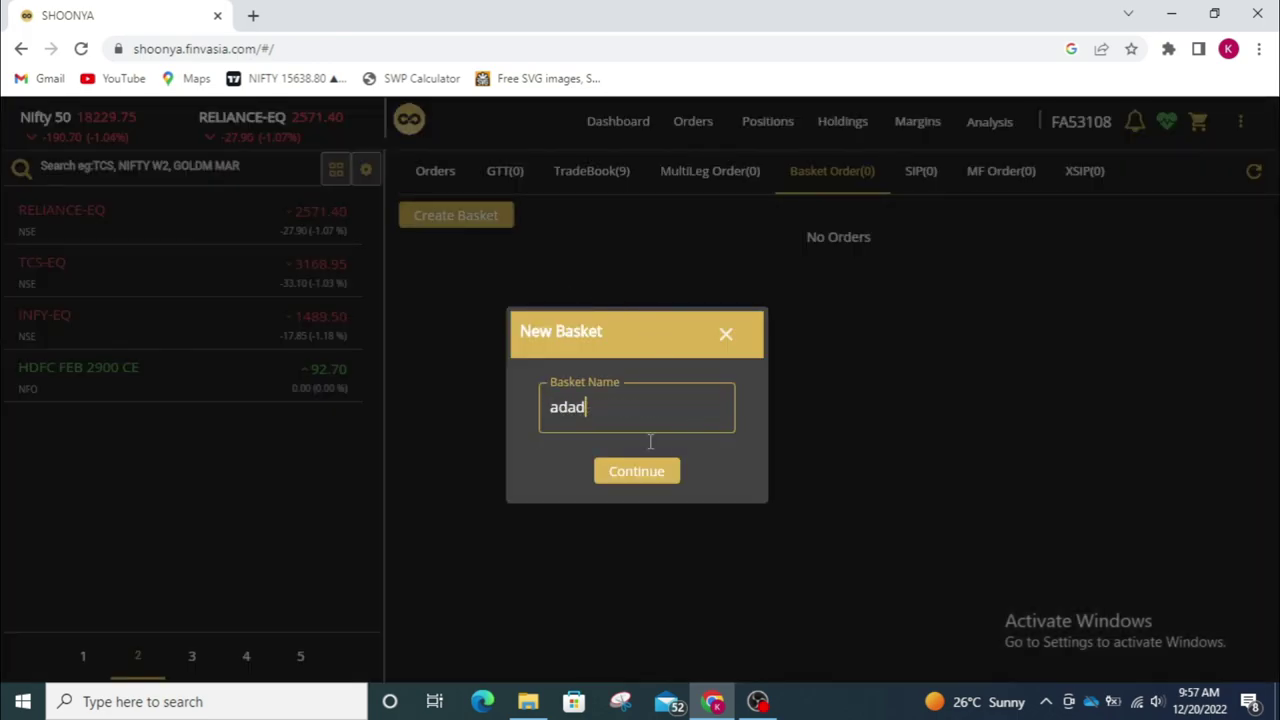
pyautogui.click(640, 471)
# - Add a 50-quantity NIFTY 22DEC22 18200 PE buy to the basket, then check multi-leg orders
pyautogui.click(538, 240)
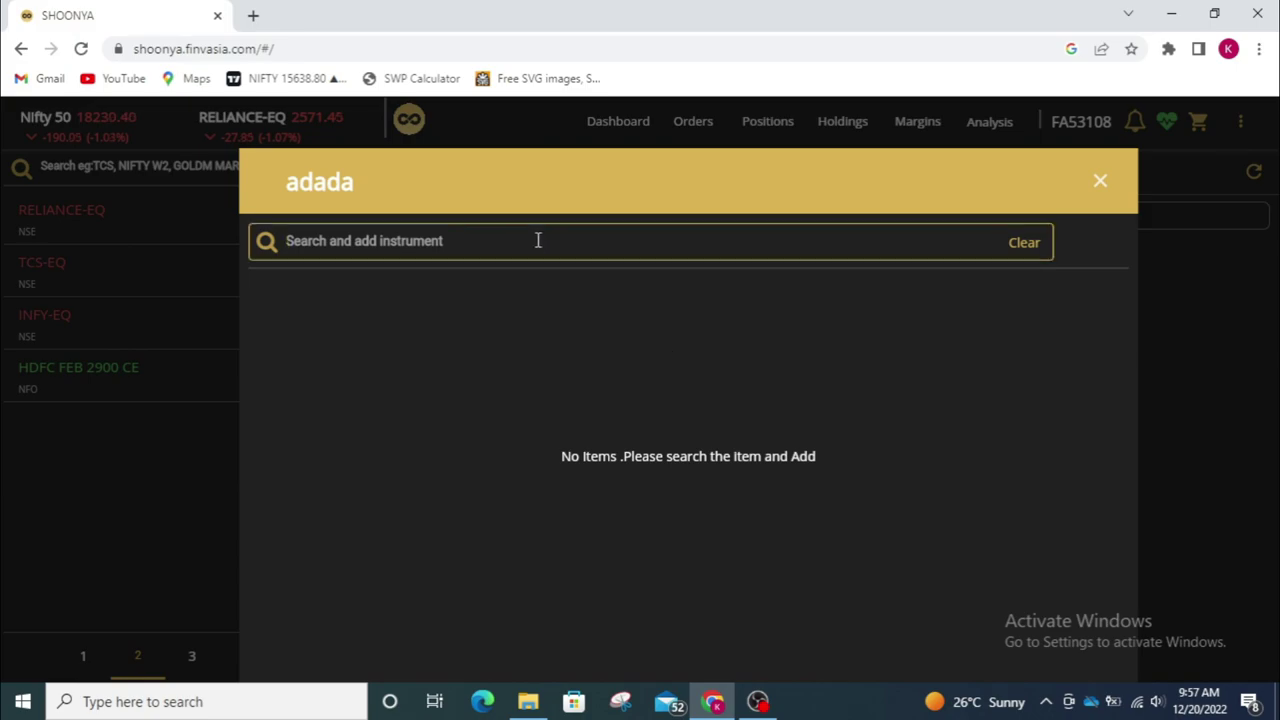
pyautogui.write('NIFTY 18200')
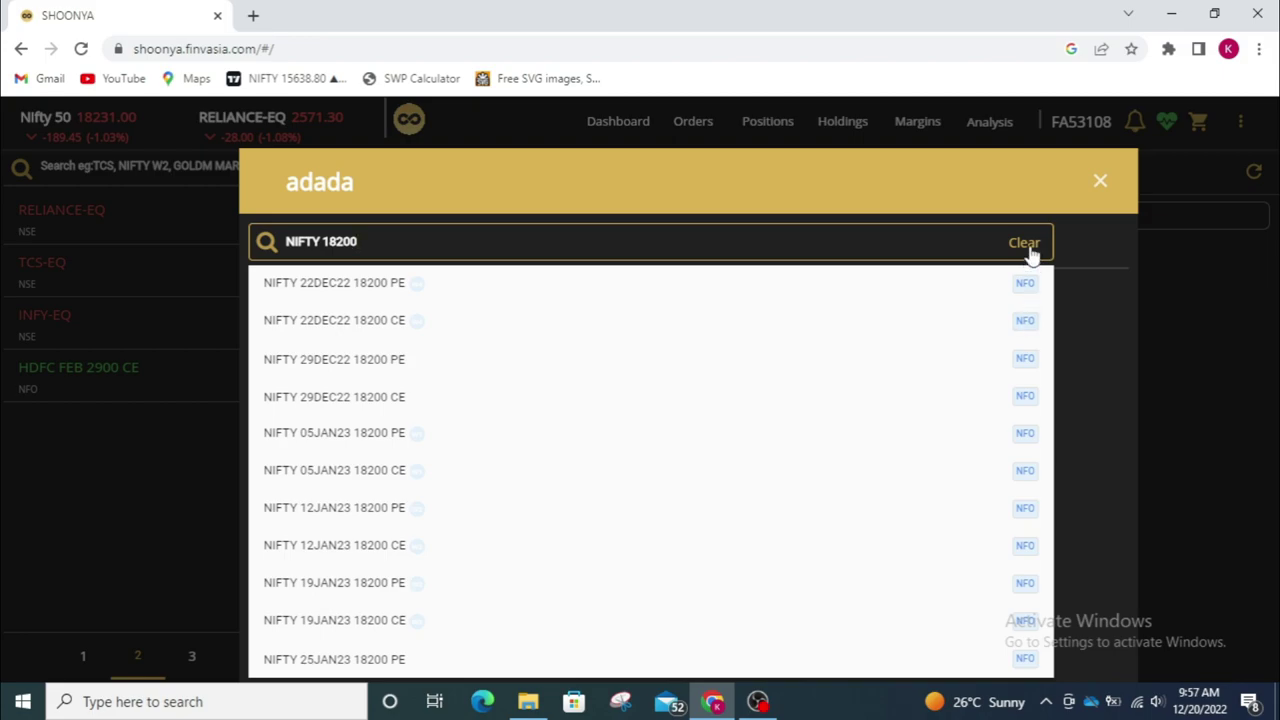
pyautogui.click(380, 290)
pyautogui.click(643, 566)
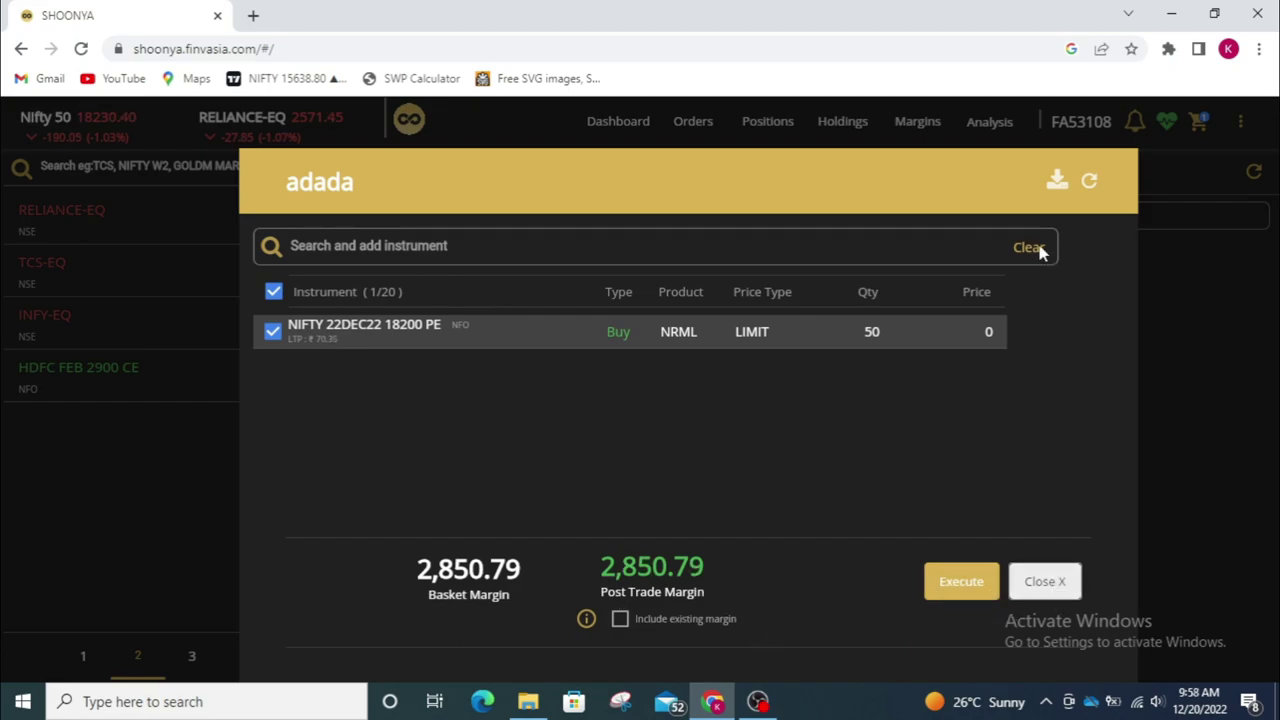
pyautogui.click(1042, 590)
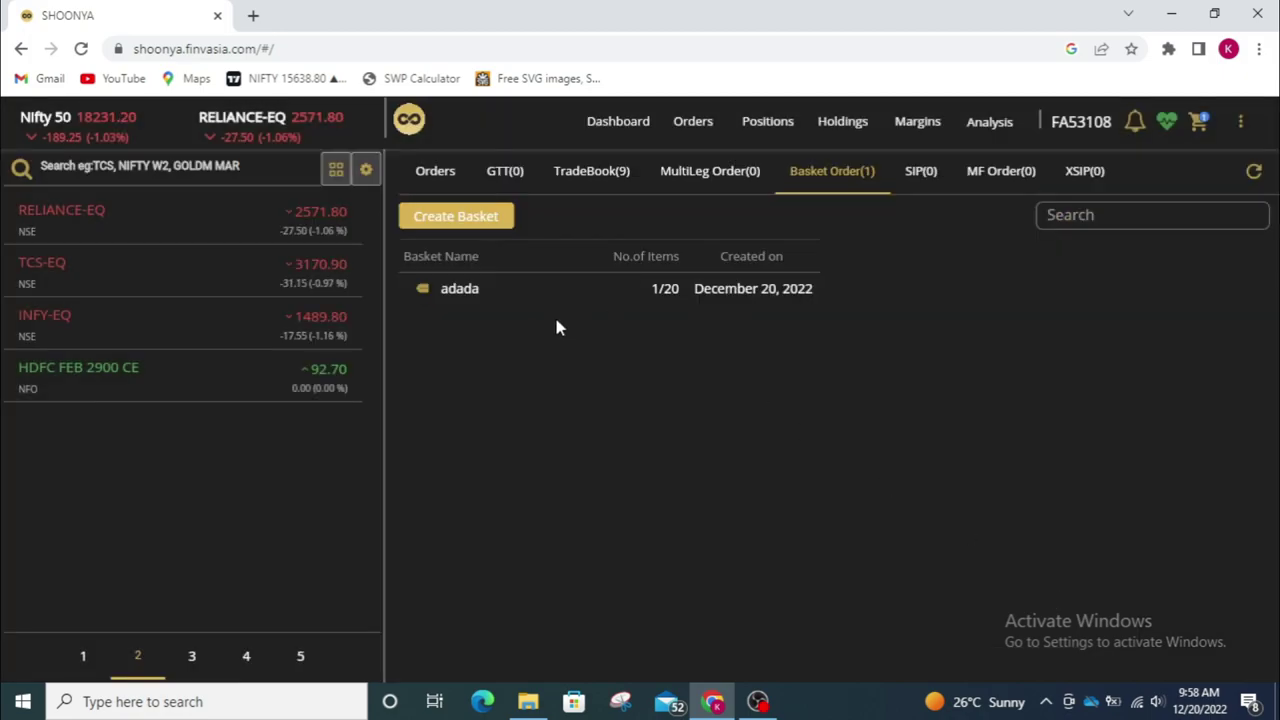
pyautogui.click(707, 190)
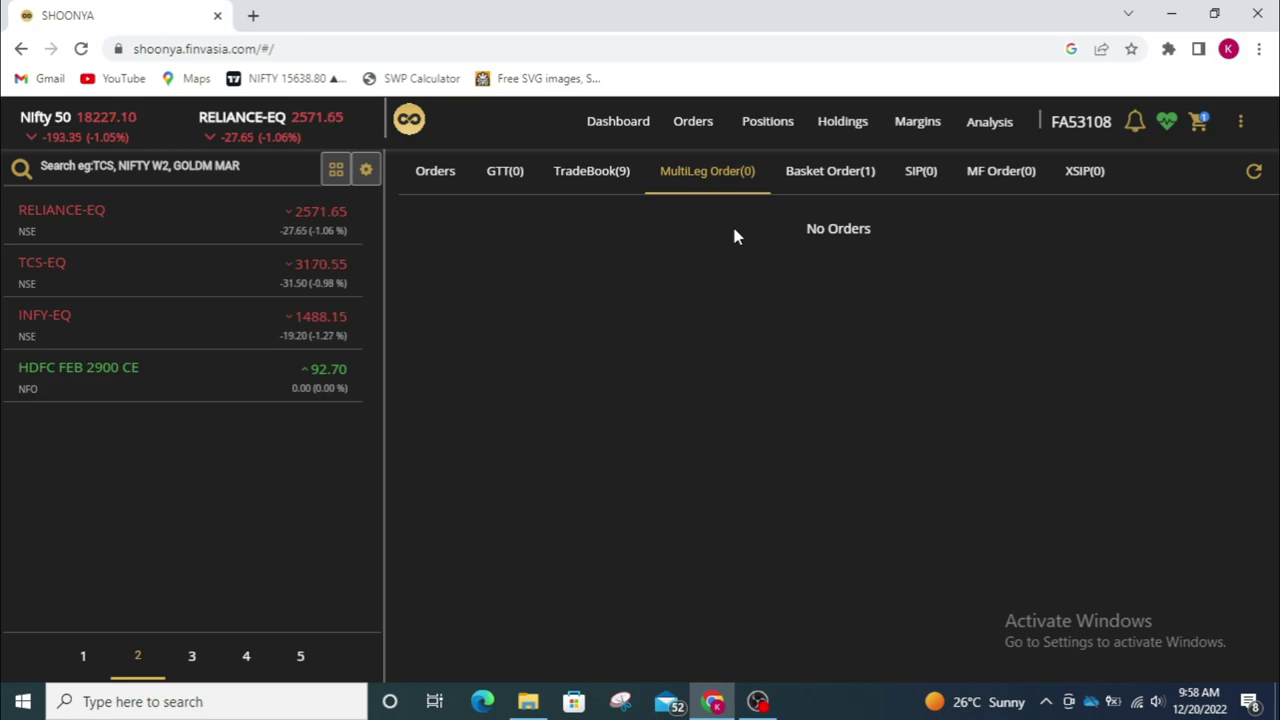
# - Check the closed orders list, then bring up RELIANCE-EQ's market depth and technical view
pyautogui.click(455, 178)
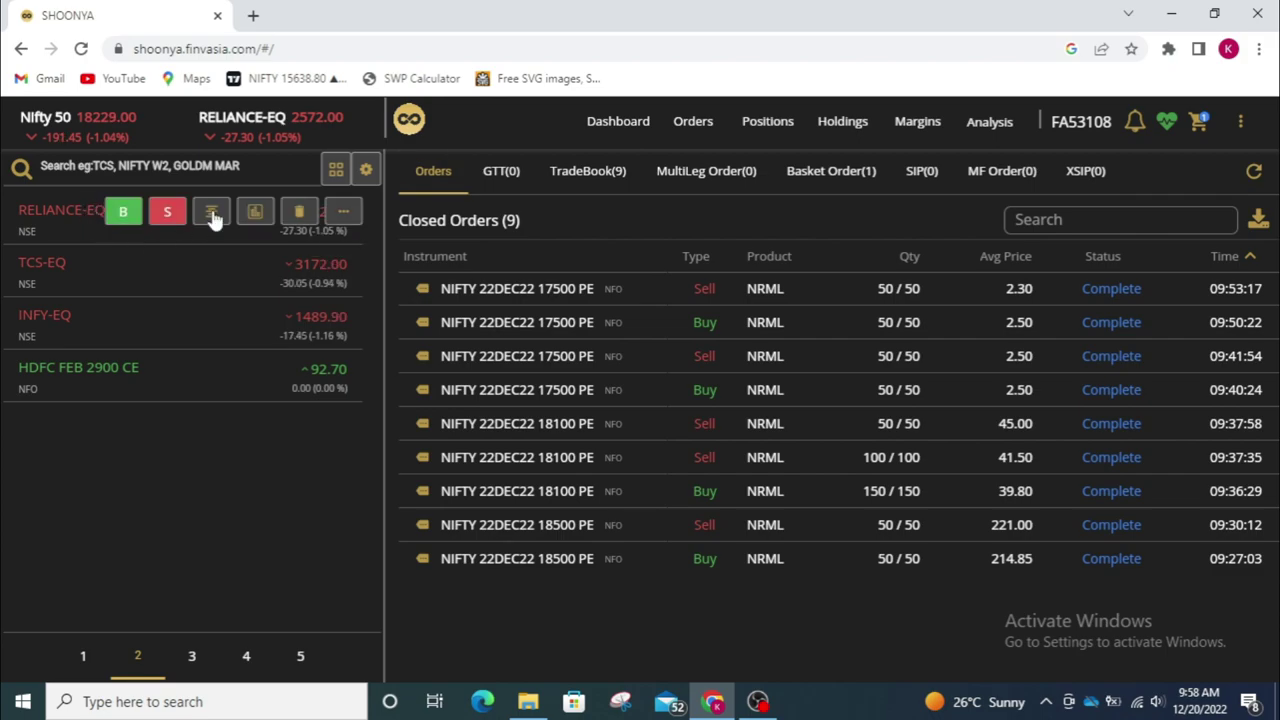
pyautogui.click(213, 217)
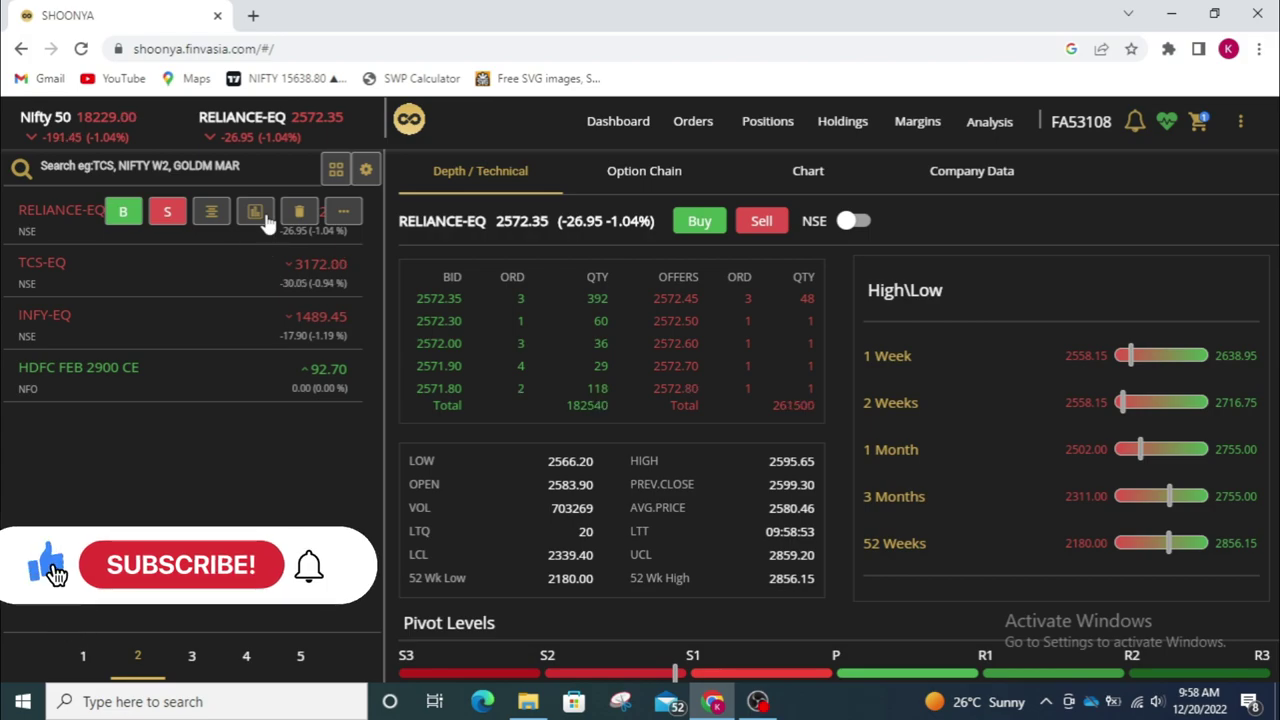
# - View RELIANCE-EQ's chart and option chain, then its consolidated balance sheet in Company Data
pyautogui.click(265, 216)
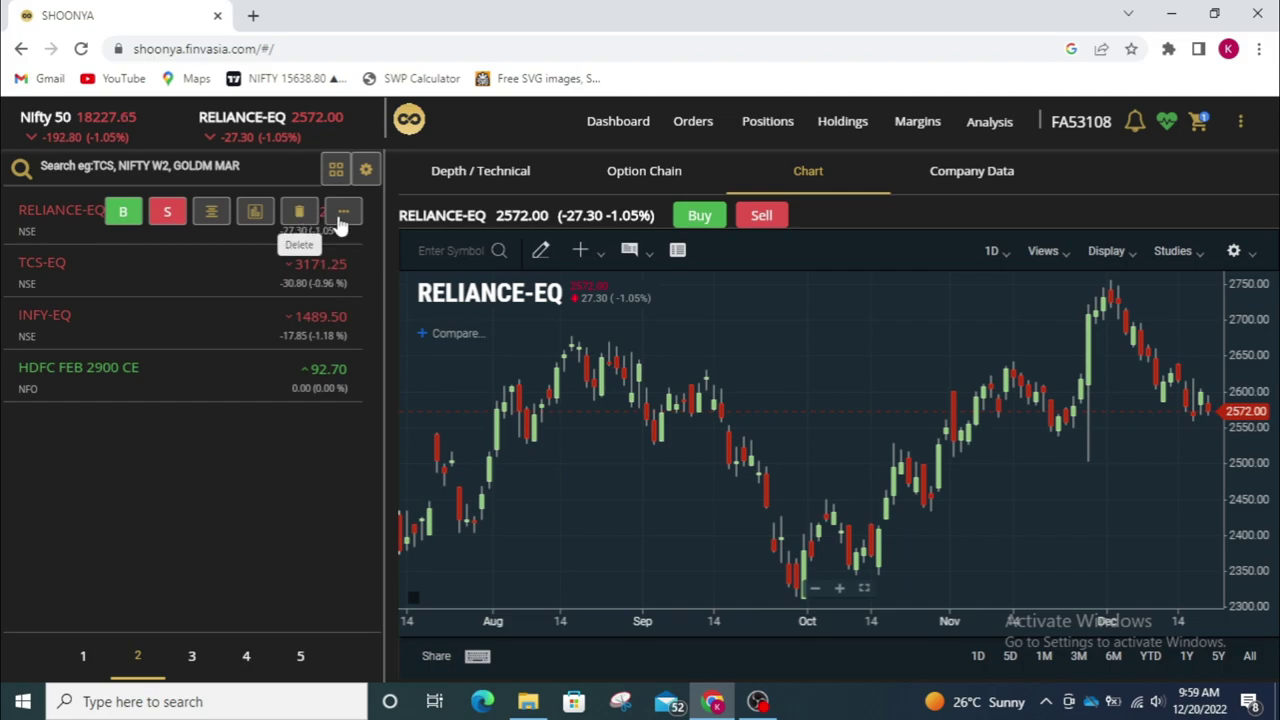
pyautogui.click(340, 220)
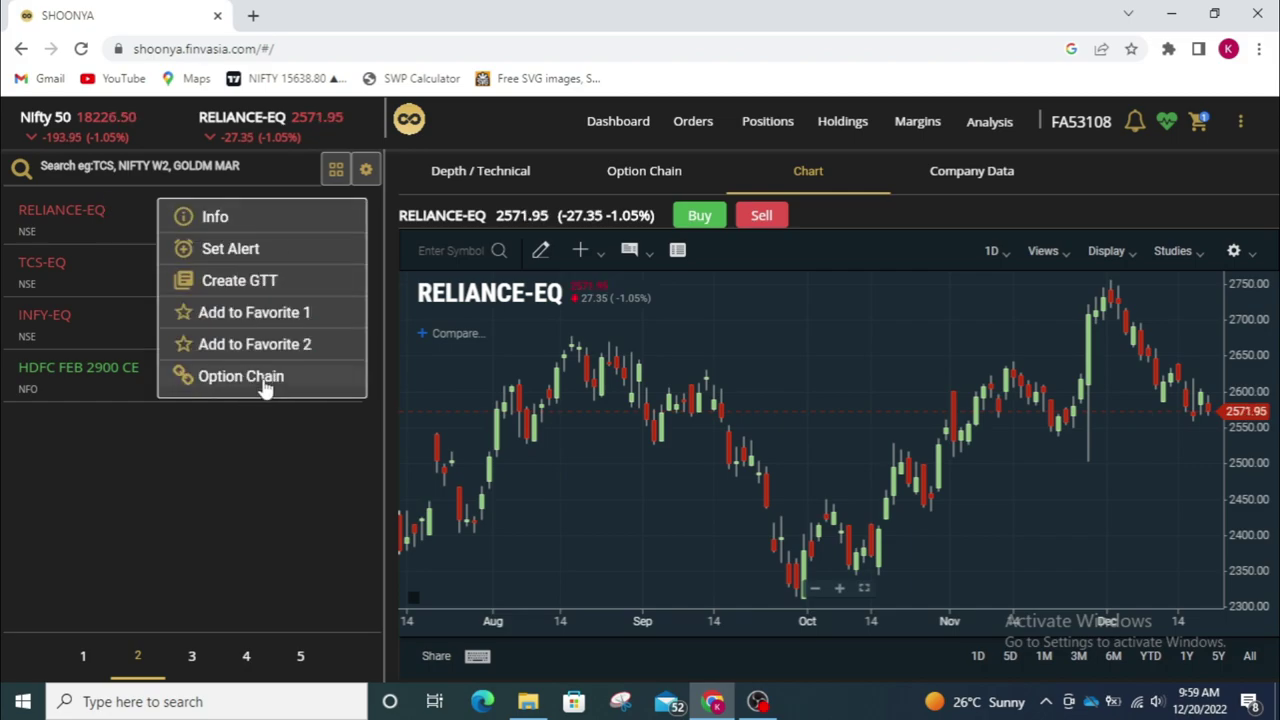
pyautogui.click(265, 380)
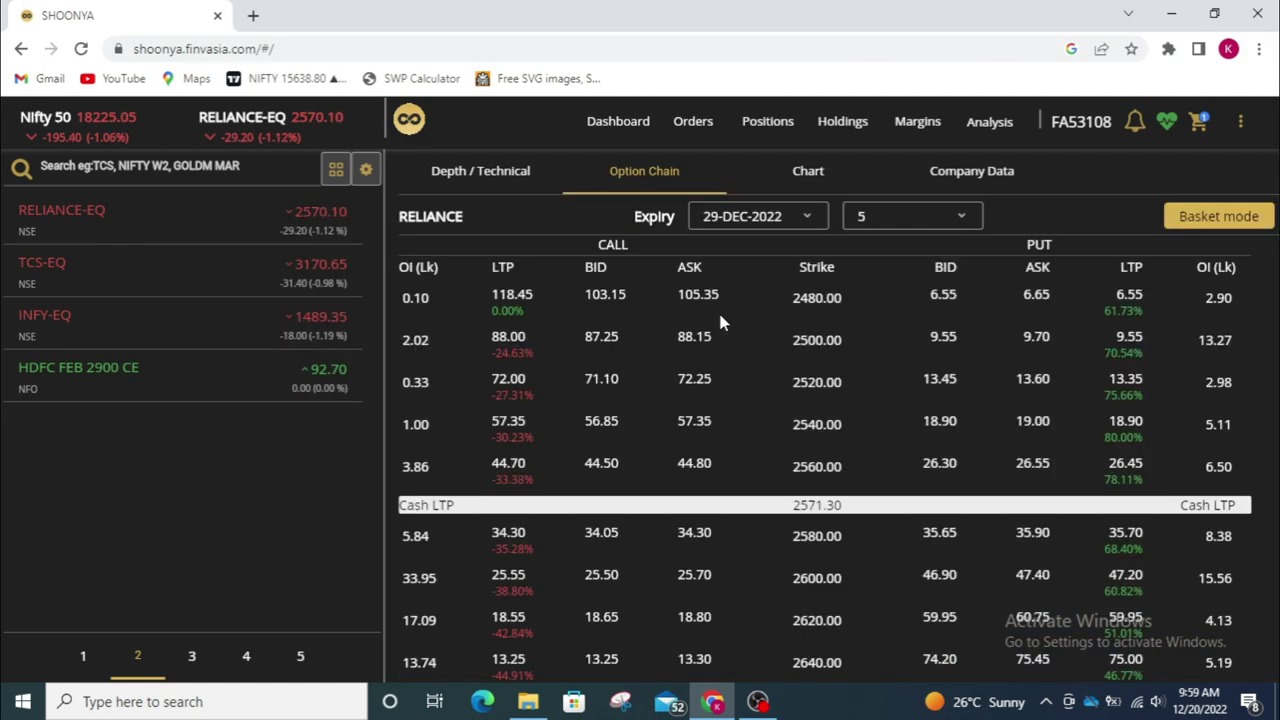
pyautogui.click(966, 173)
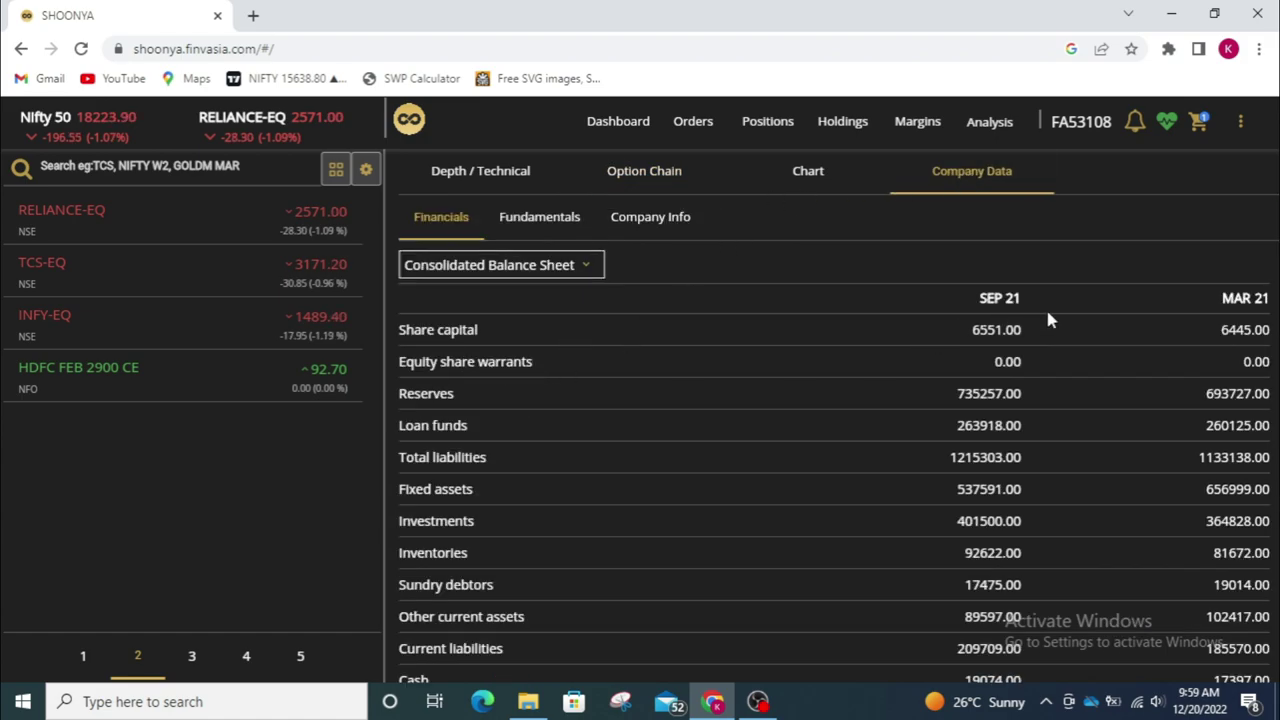
# - Show RELIANCE's Standalone Result fundamentals, then the Reliance Industries Ltd Company Info profile
pyautogui.click(535, 222)
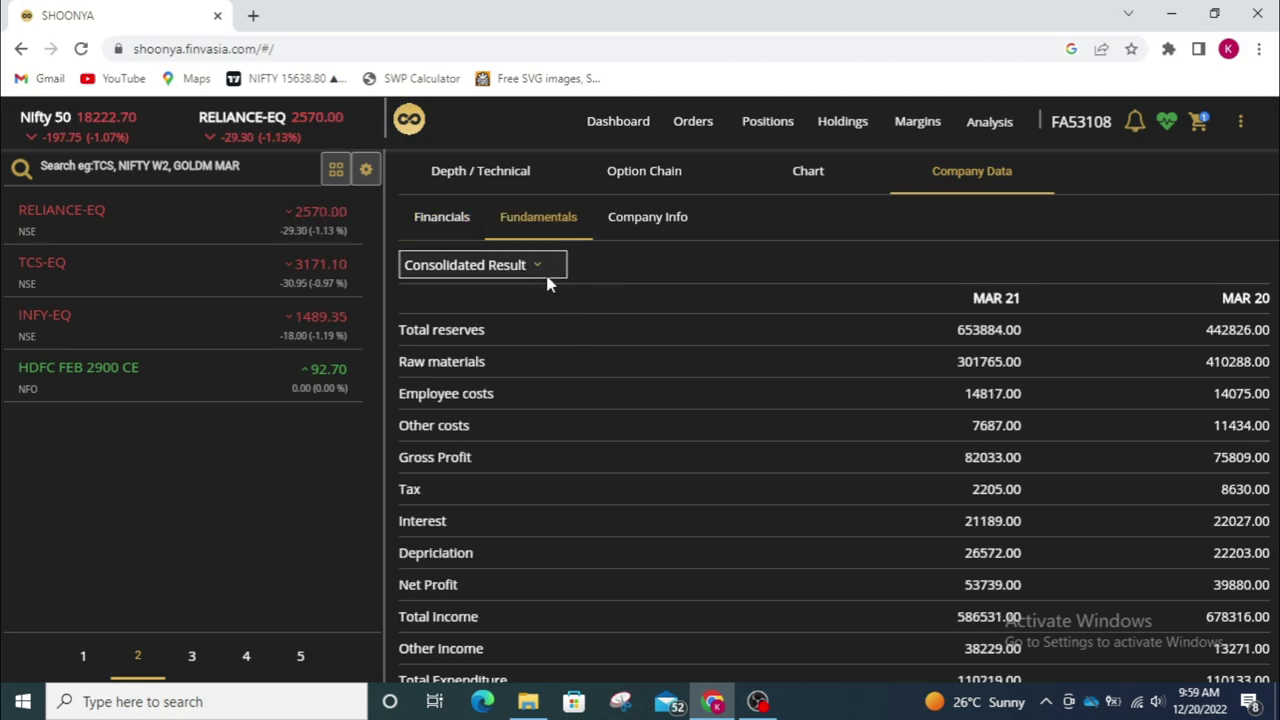
pyautogui.click(545, 272)
pyautogui.click(508, 320)
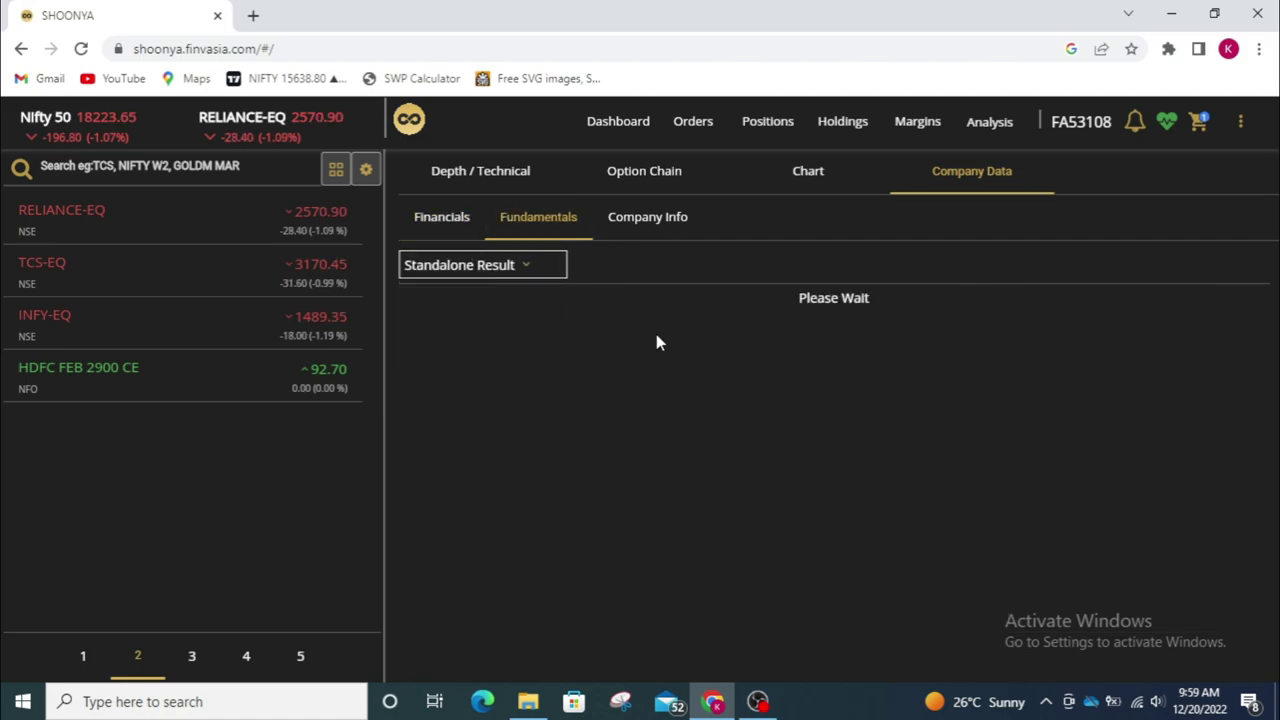
pyautogui.click(641, 230)
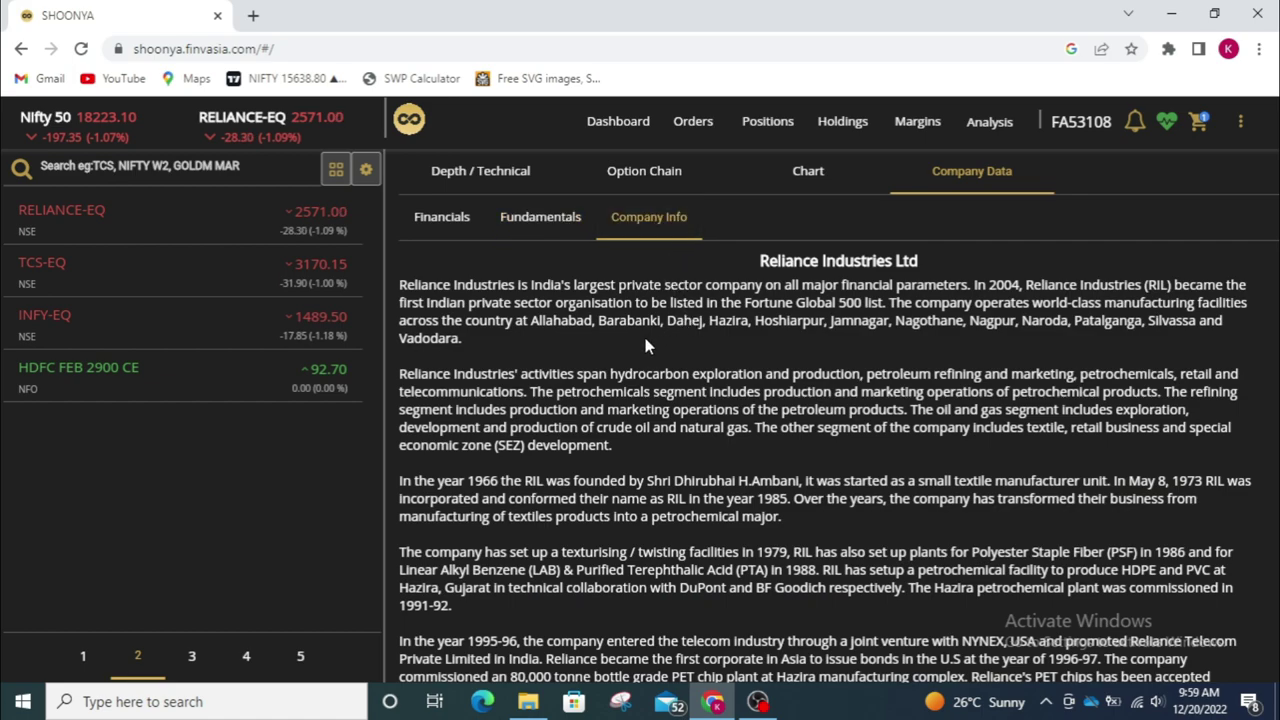